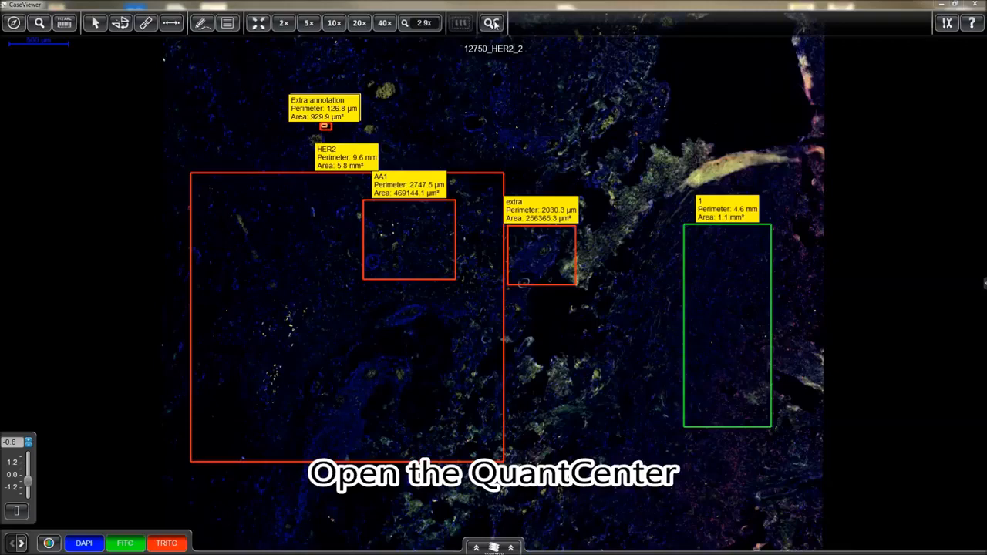
# Bring up the QC launch options for the annotated 12750_HER2_2 slide in CaseViewer
pyautogui.click(494, 23)
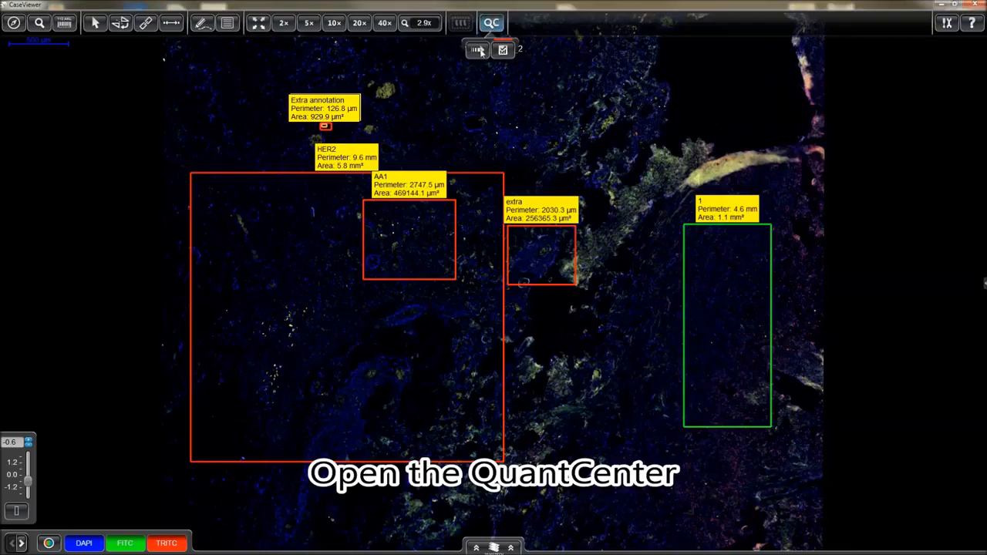
# Load 12750_HER2_2 in QuantCenter, select annotation 1 as the region, and zoom in
pyautogui.click(479, 50)
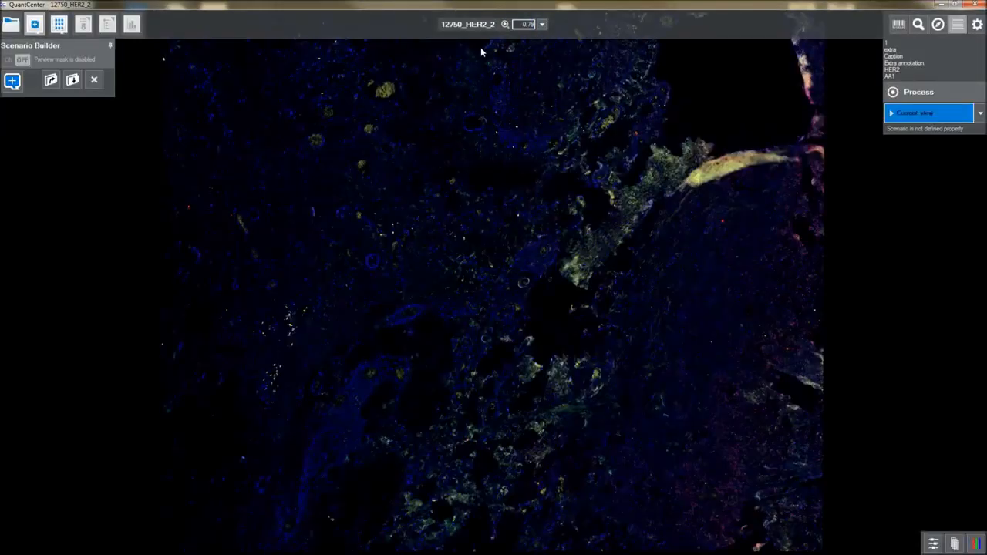
pyautogui.click(890, 44)
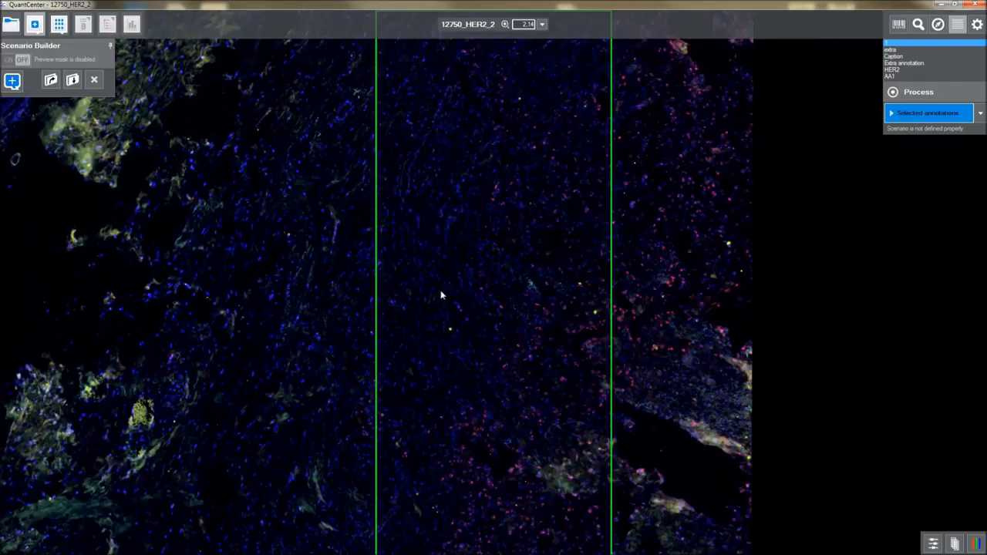
pyautogui.scroll(5, 438, 303)
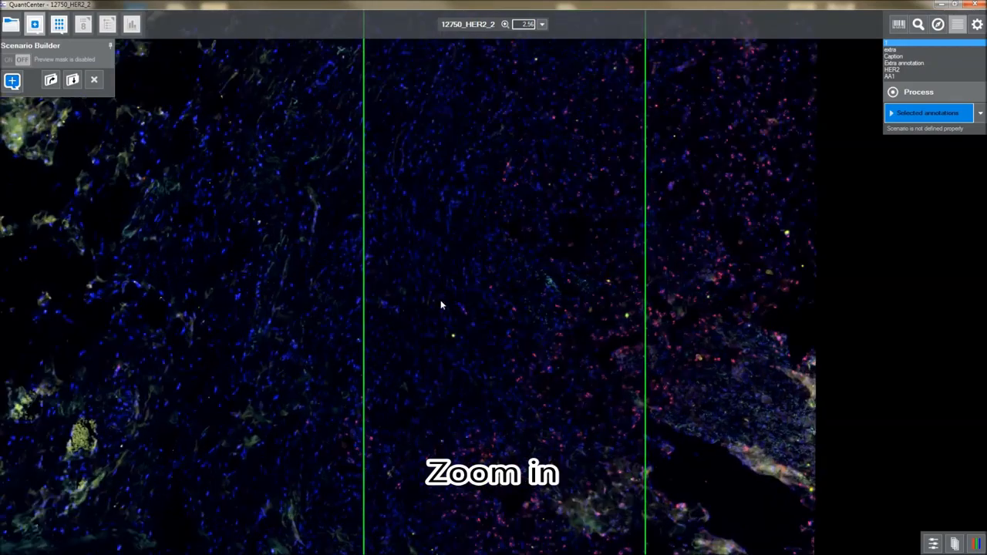
pyautogui.scroll(5, 441, 302)
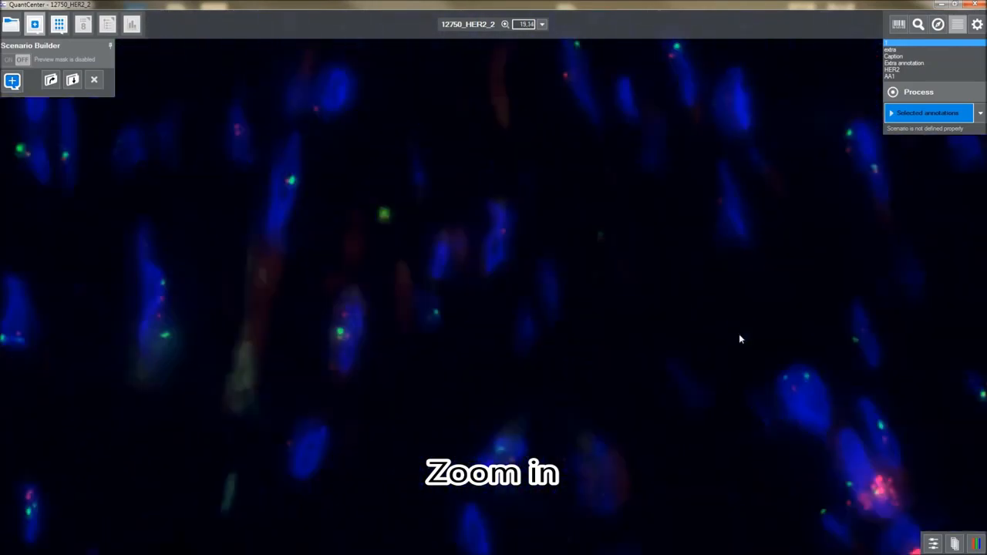
# Pan and zoom across annotation 1 to bring a dense cluster of nuclei into view
pyautogui.moveTo(318, 223); pyautogui.dragTo(194, 140)
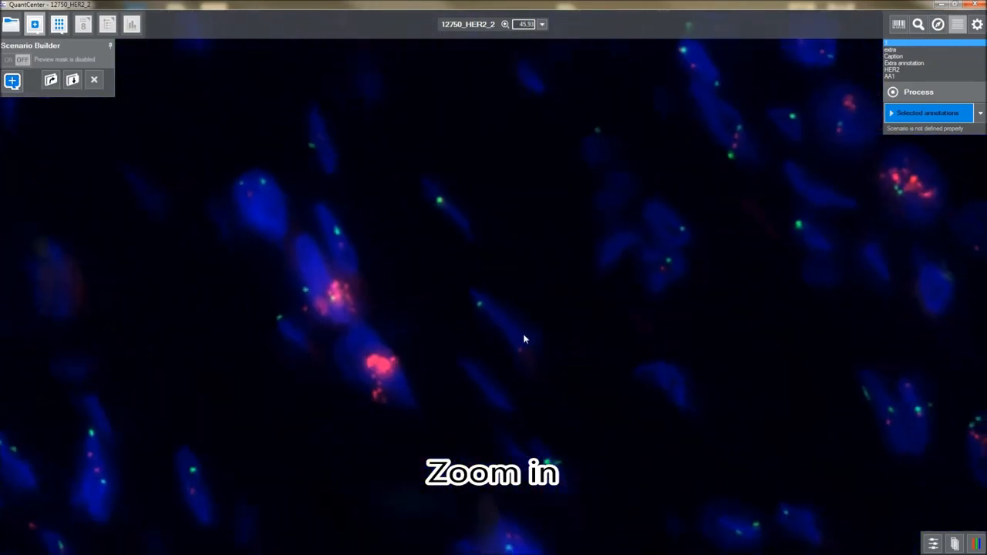
pyautogui.scroll(-3, 528, 336)
pyautogui.scroll(-1, 528, 336)
pyautogui.moveTo(683, 353); pyautogui.dragTo(274, 304)
pyautogui.moveTo(823, 407); pyautogui.dragTo(630, 231)
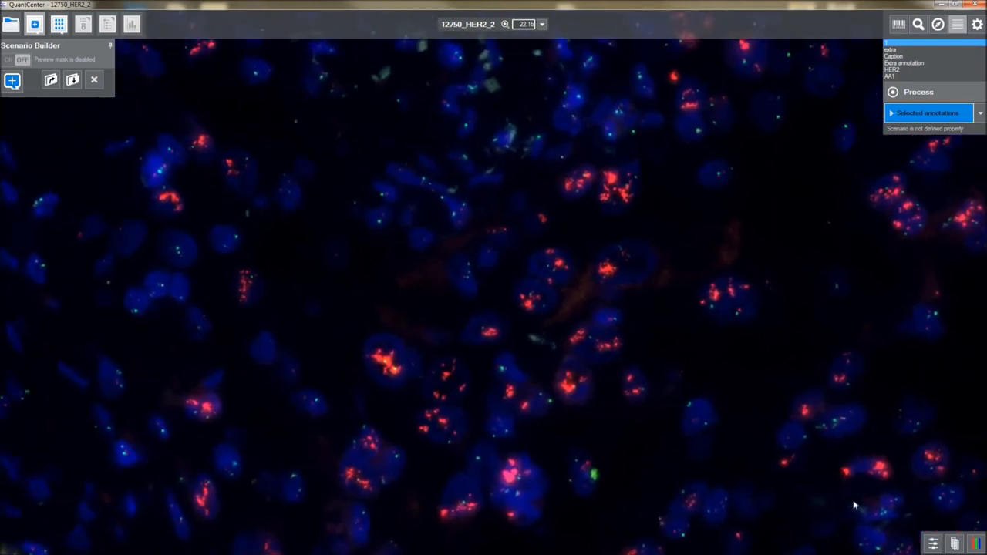
# Toggle DAPI, FITC and TRITC each off and on, leaving all three visible, and show the focus-plane bar
pyautogui.click(979, 543)
pyautogui.click(974, 525)
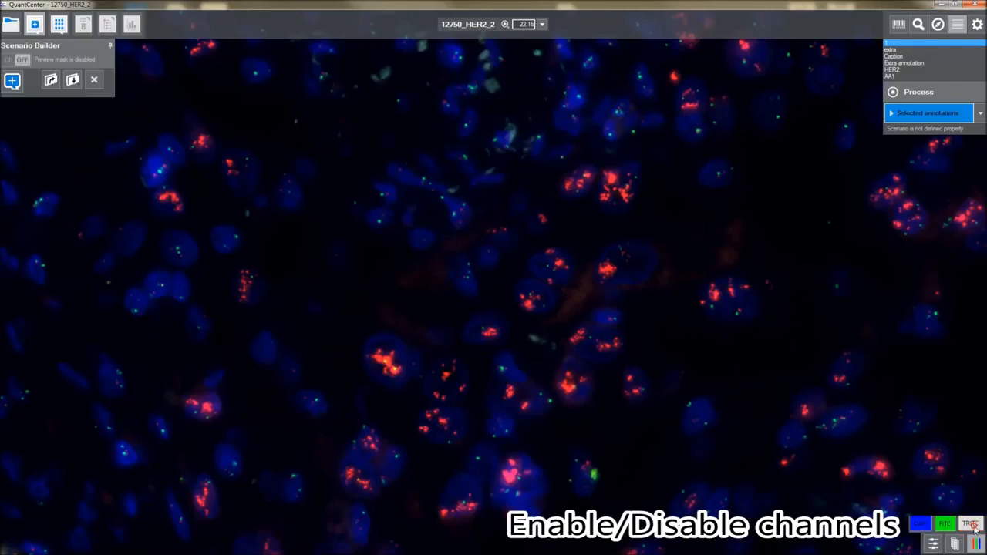
pyautogui.click(971, 524)
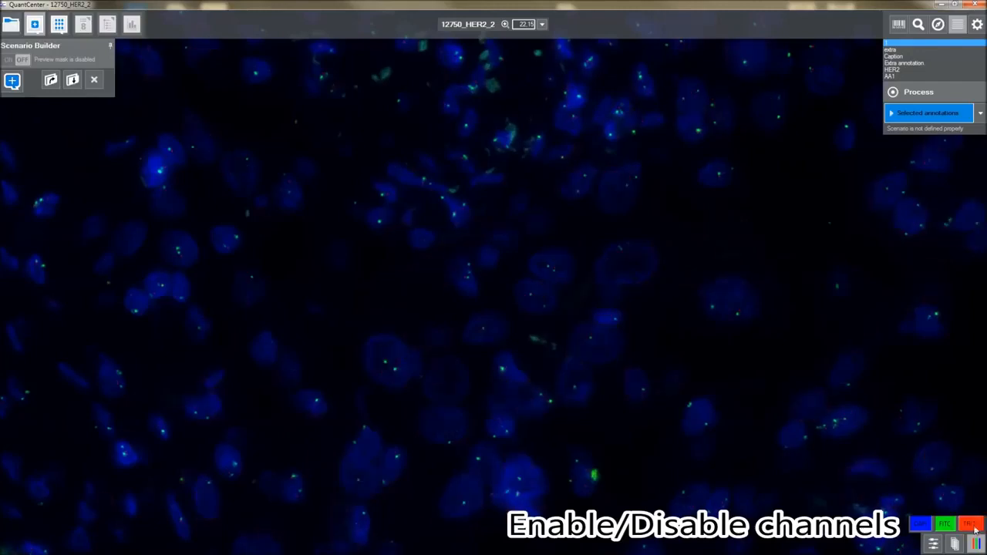
pyautogui.click(921, 524)
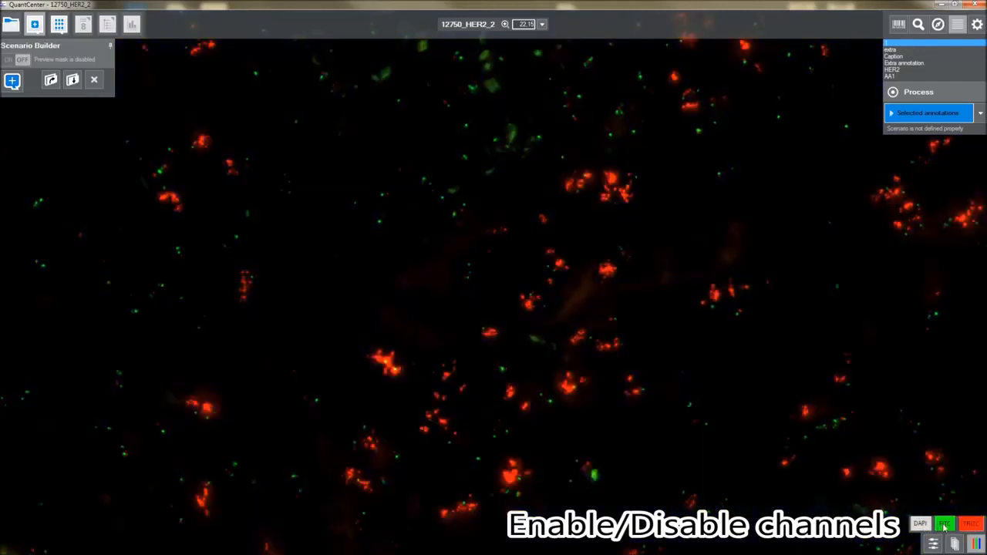
pyautogui.click(945, 524)
pyautogui.click(944, 525)
pyautogui.click(971, 525)
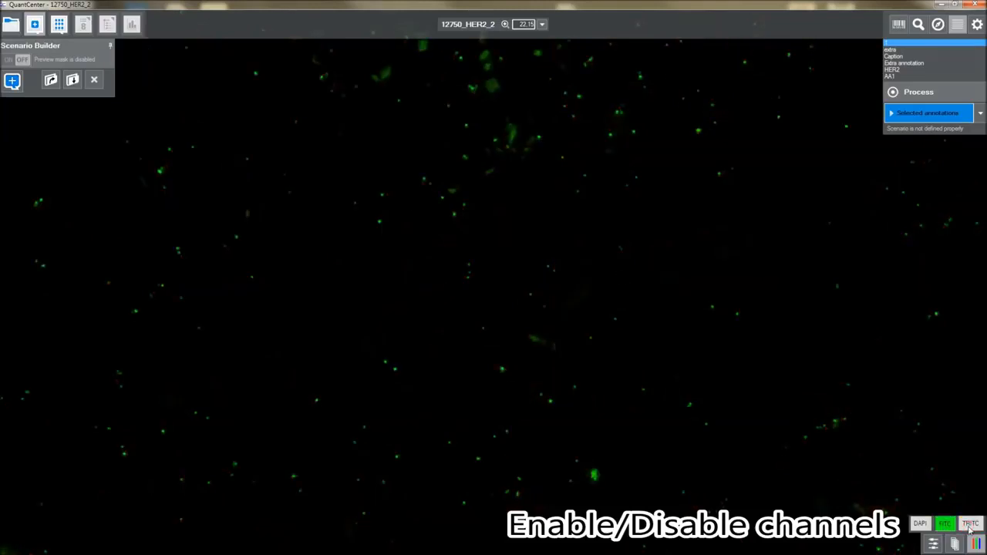
pyautogui.click(970, 525)
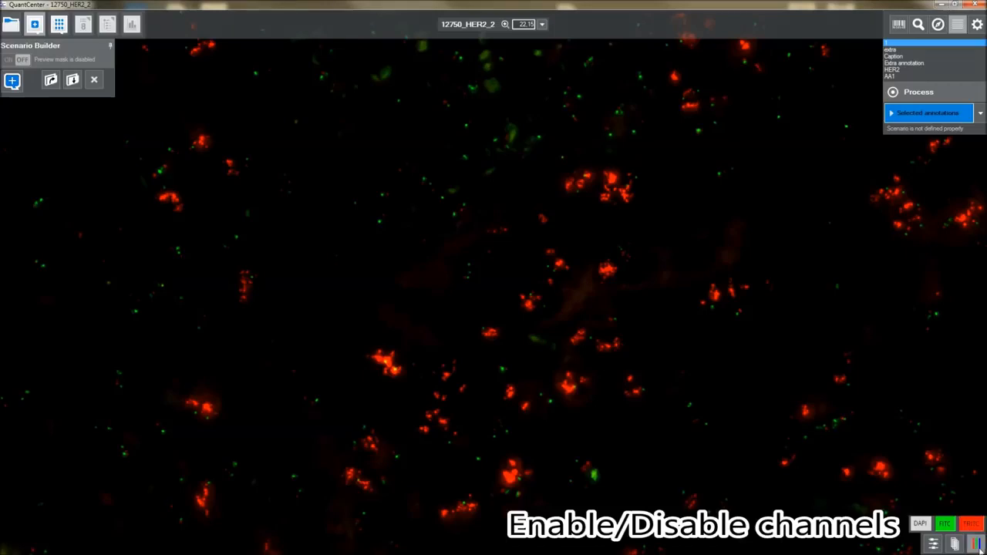
pyautogui.click(920, 525)
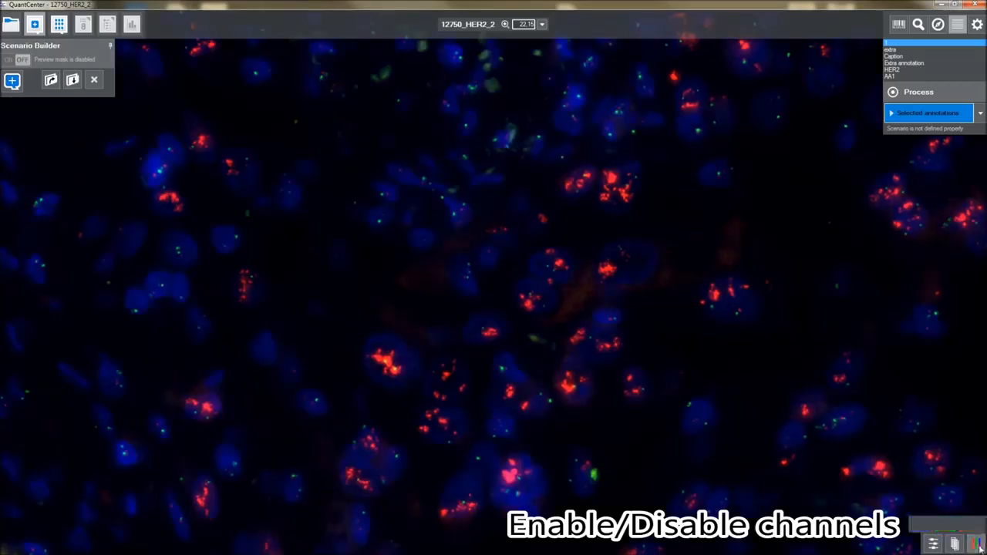
pyautogui.click(956, 546)
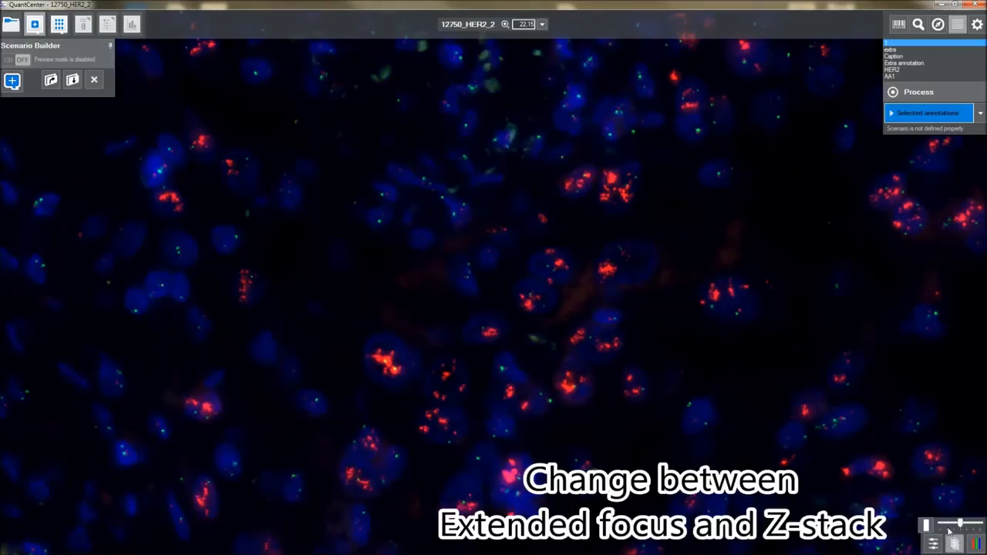
# Switch from extended focus to Z-stack and step through focal planes, then show brightness/contrast/gamma controls
pyautogui.click(926, 525)
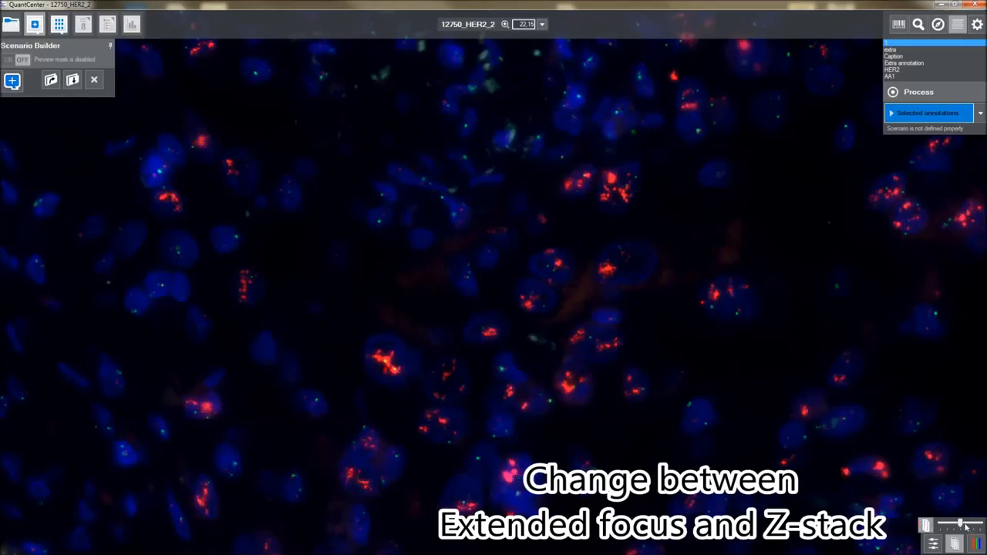
pyautogui.moveTo(954, 526)
pyautogui.mouseDown()
pyautogui.moveTo(942, 528)
pyautogui.moveTo(980, 527)
pyautogui.moveTo(955, 527)
pyautogui.mouseUp()
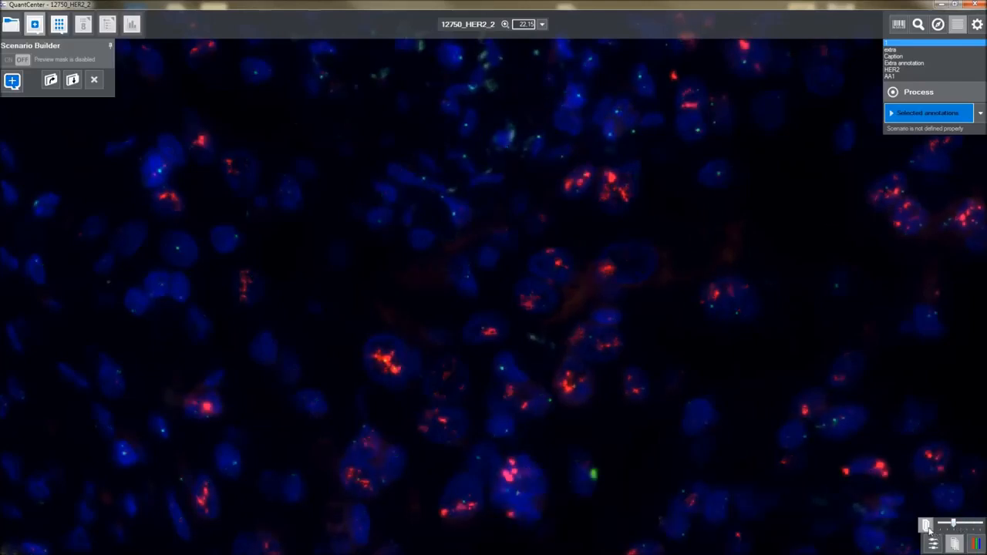
pyautogui.click(933, 544)
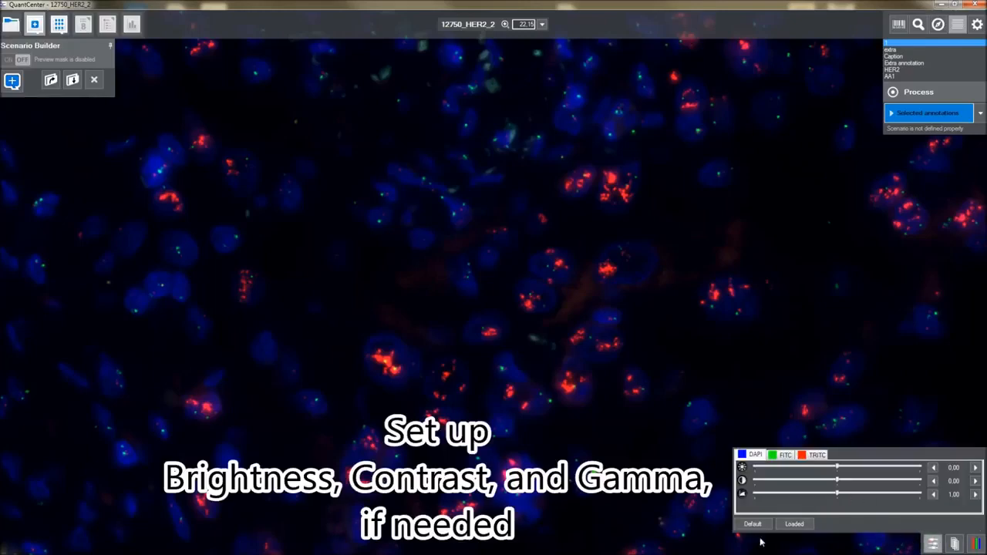
# Review FITC, TRITC and DAPI display settings, try DAPI contrast, then restore Loaded settings and close the panel
pyautogui.click(781, 456)
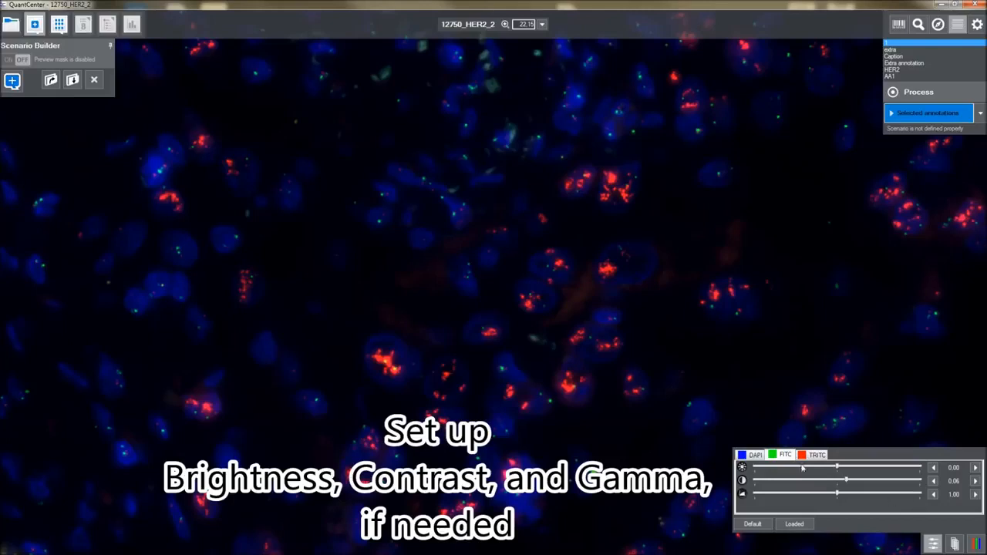
pyautogui.click(814, 455)
pyautogui.click(740, 456)
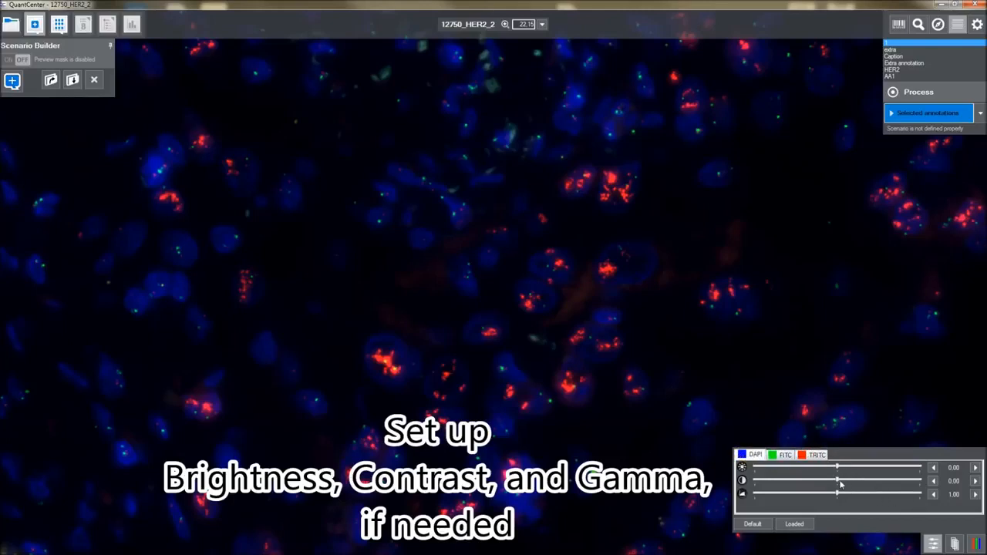
pyautogui.moveTo(838, 482)
pyautogui.mouseDown()
pyautogui.moveTo(852, 484)
pyautogui.moveTo(820, 485)
pyautogui.moveTo(839, 483)
pyautogui.mouseUp()
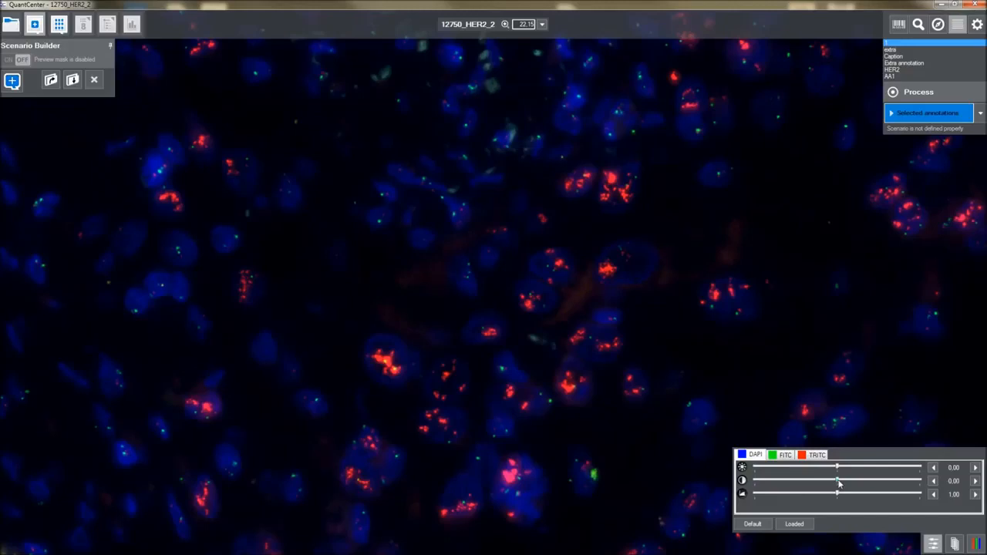
pyautogui.click(756, 524)
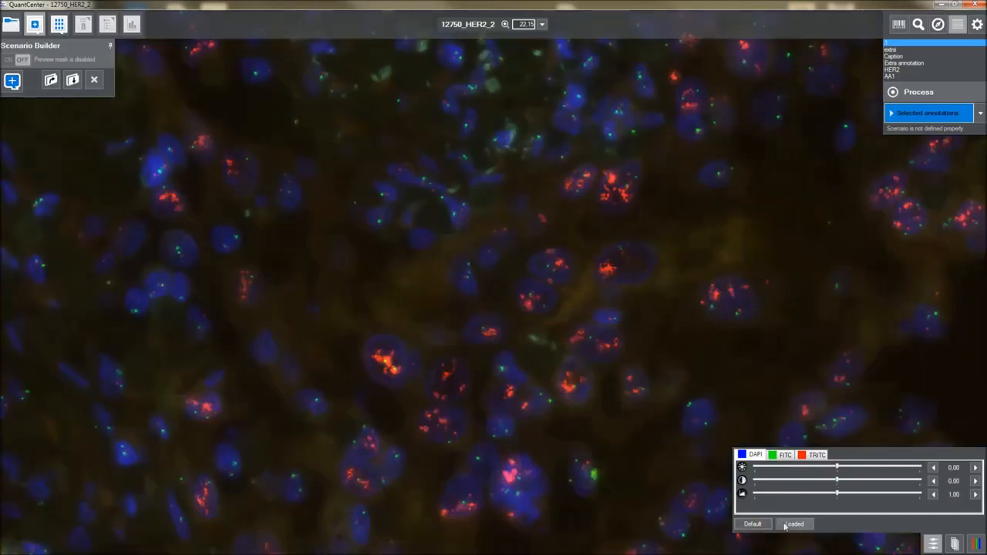
pyautogui.click(791, 526)
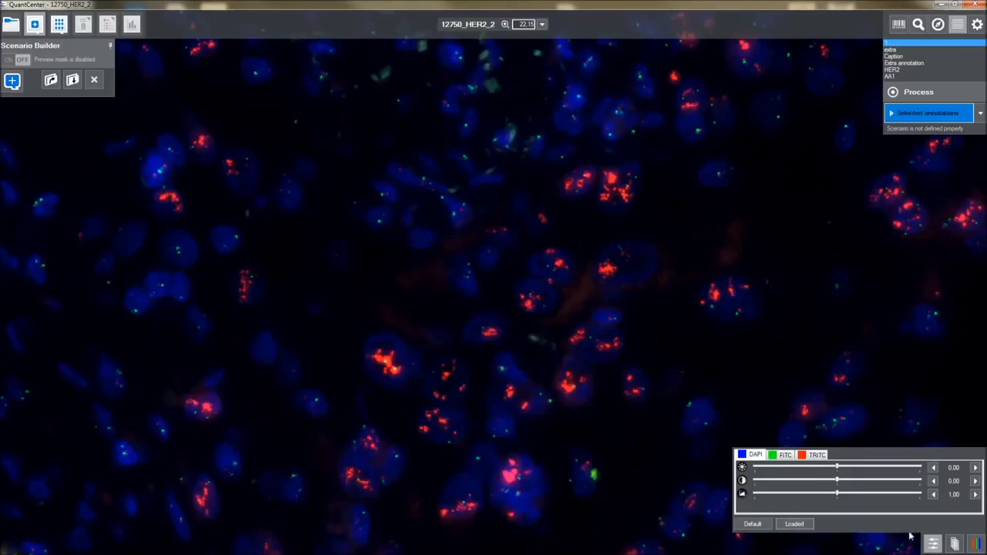
pyautogui.click(932, 544)
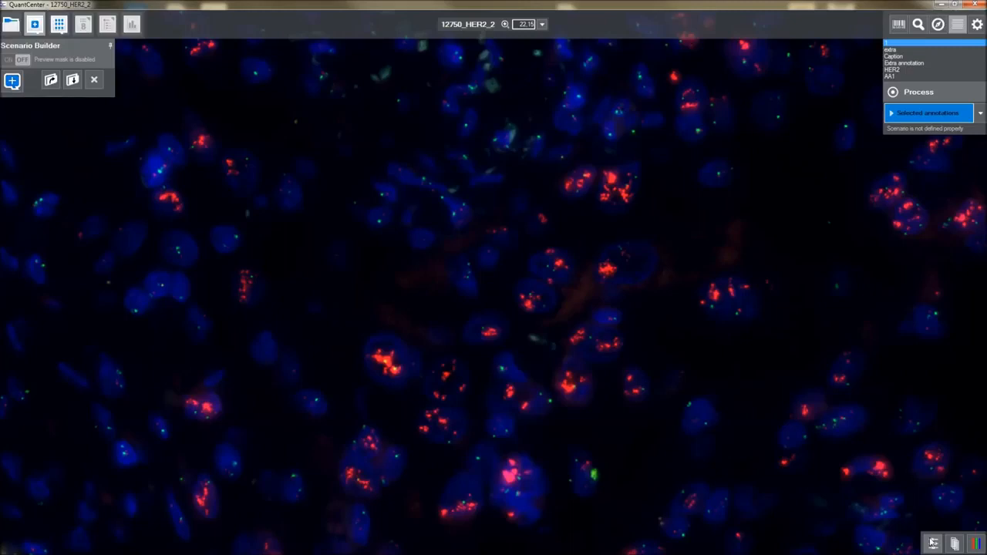
# Add a FISH quant scenario to the Scenario Builder from the Quants list
pyautogui.click(12, 82)
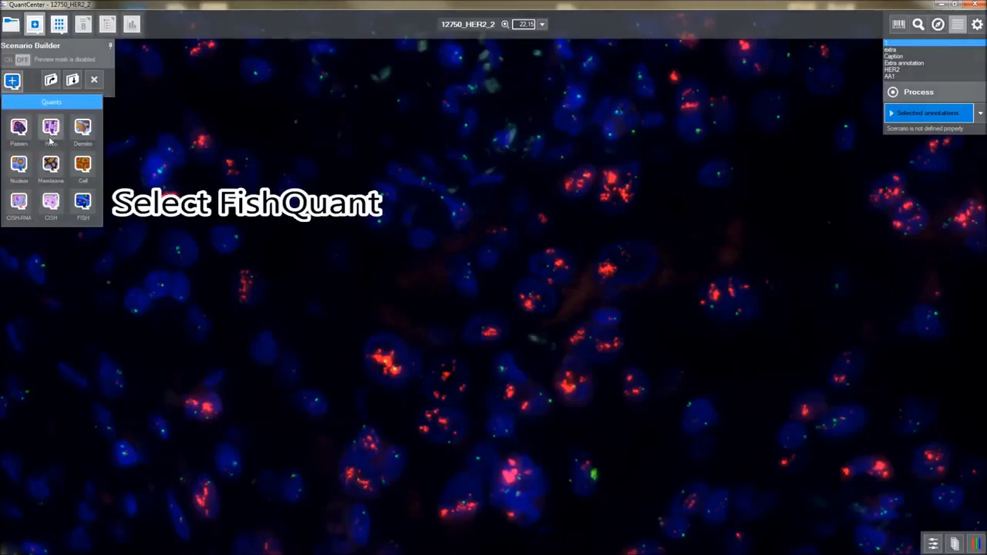
pyautogui.click(87, 202)
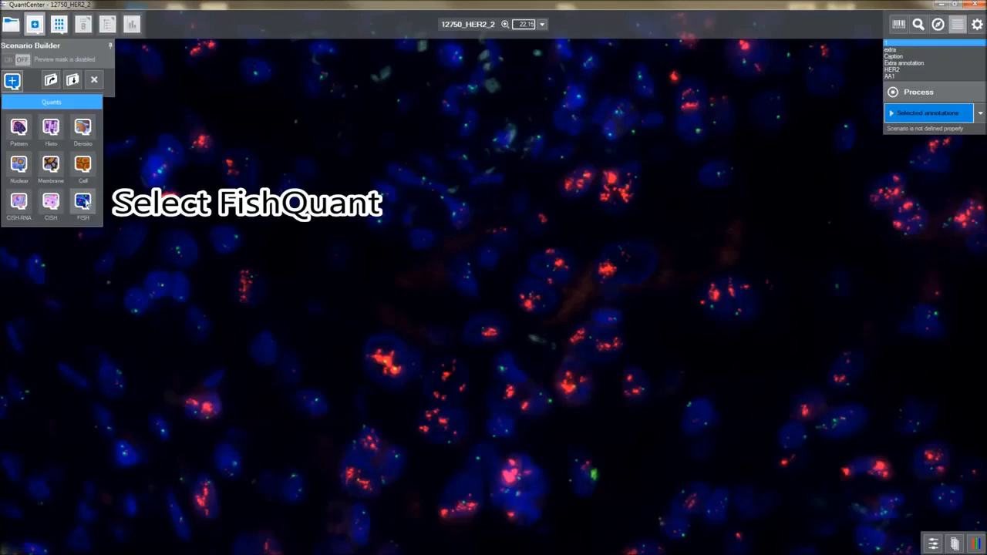
pyautogui.doubleClick(83, 203)
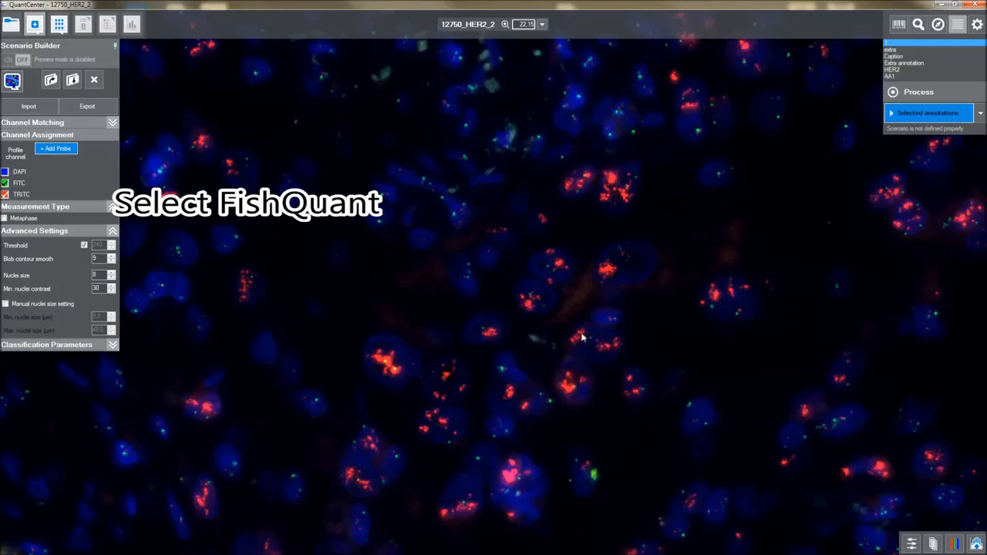
# Toggle automatic fluorescence filtering on and off to compare the image with and without it
pyautogui.click(976, 544)
pyautogui.click(976, 544)
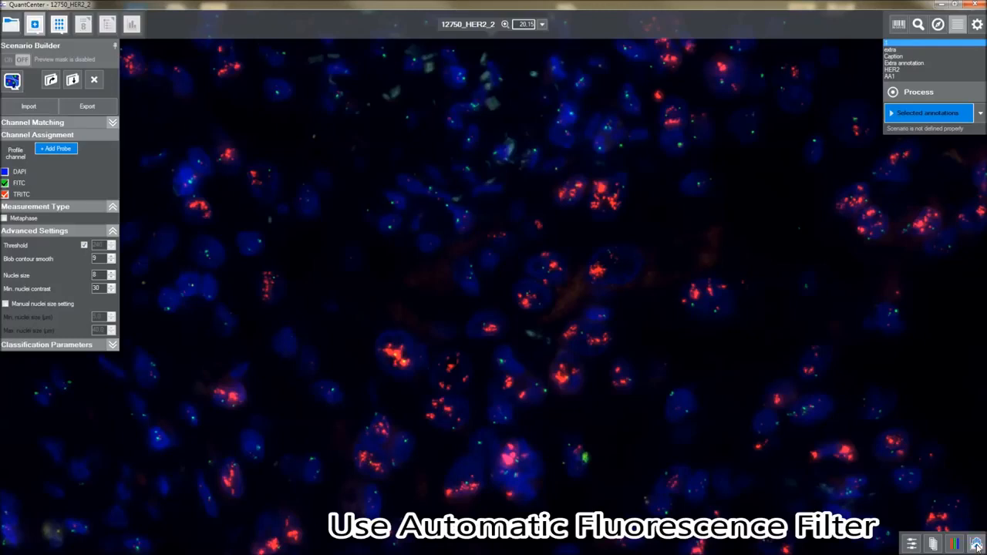
pyautogui.click(977, 544)
pyautogui.click(977, 544)
# Create a new probe of aberration type Locus specific and kind Amplification, with HER2 gene and CEP17 control
pyautogui.click(60, 152)
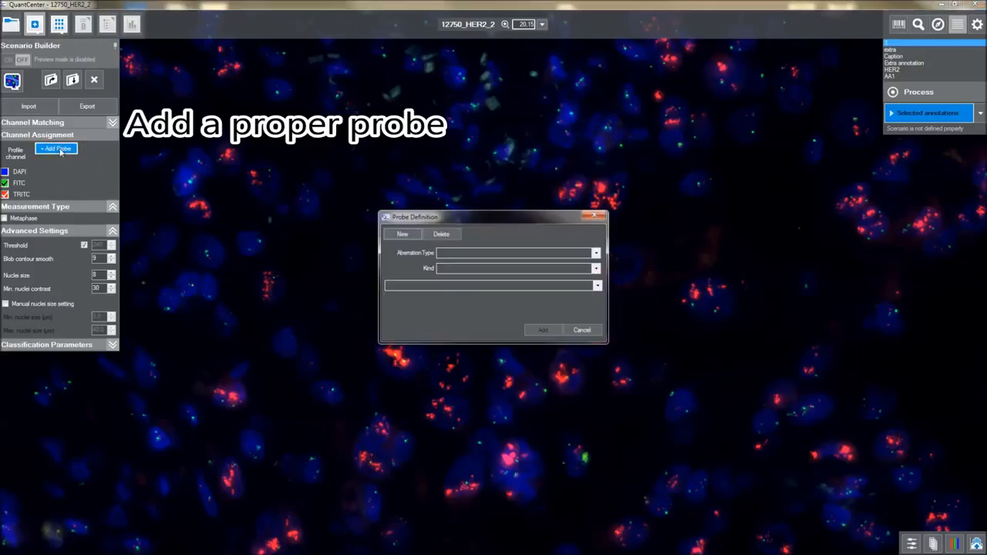
pyautogui.click(400, 236)
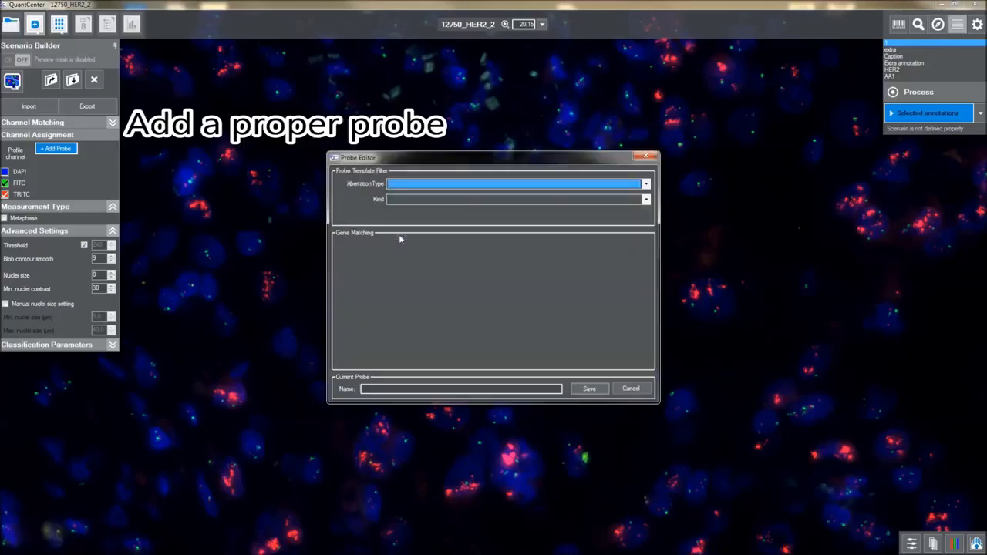
pyautogui.click(646, 183)
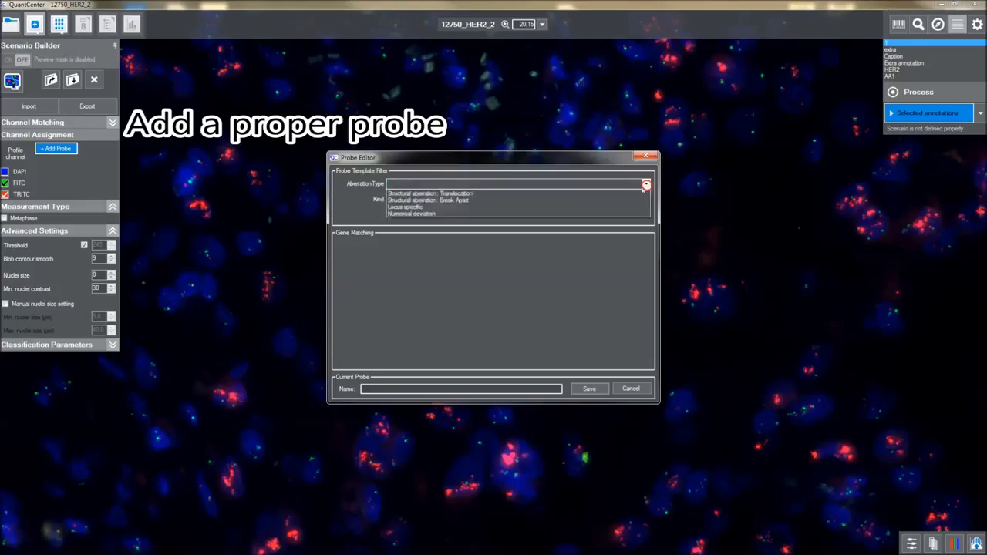
pyautogui.click(597, 207)
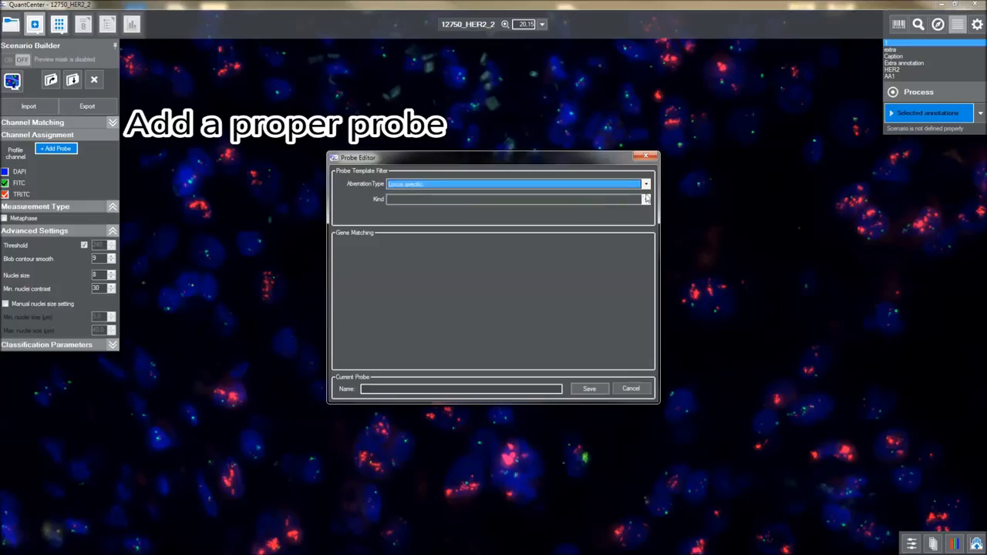
pyautogui.click(646, 199)
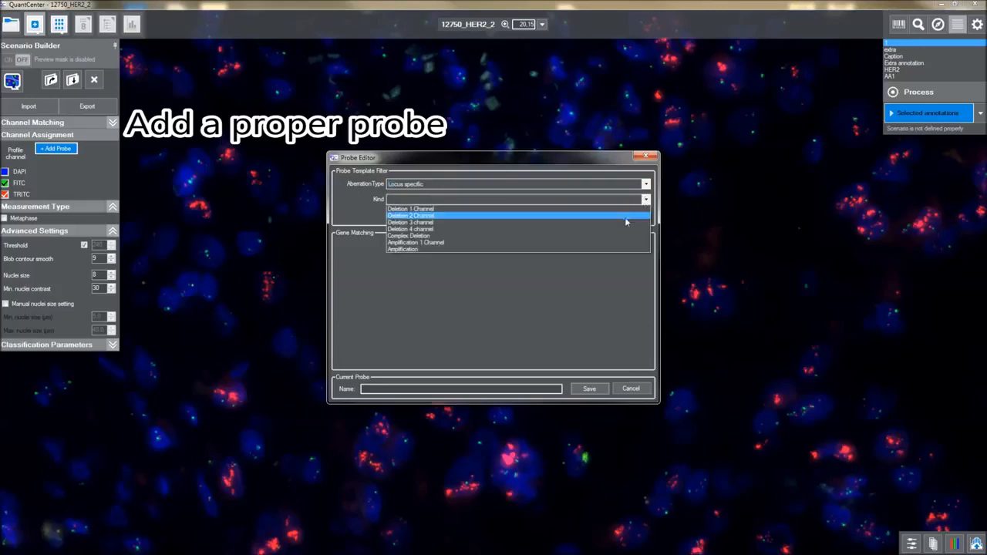
pyautogui.click(610, 248)
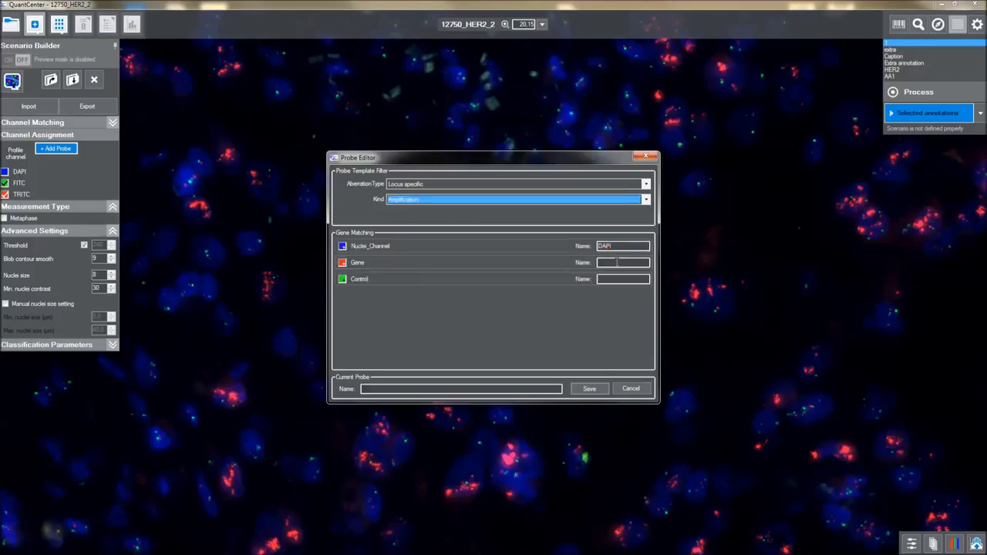
pyautogui.click(617, 262)
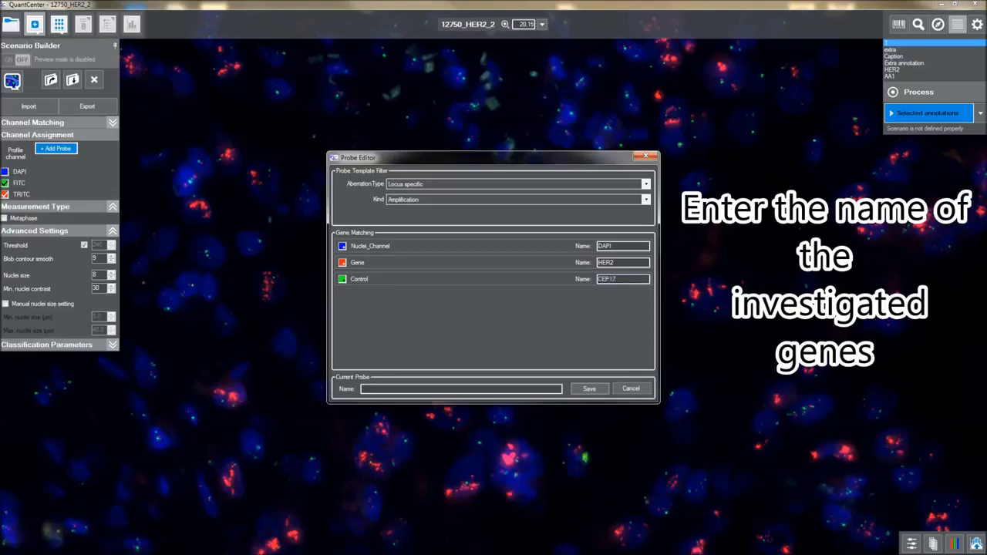
# Name the probe HER2_R, save it, and add it to the channel assignment
pyautogui.click(474, 388)
pyautogui.write('HER2')
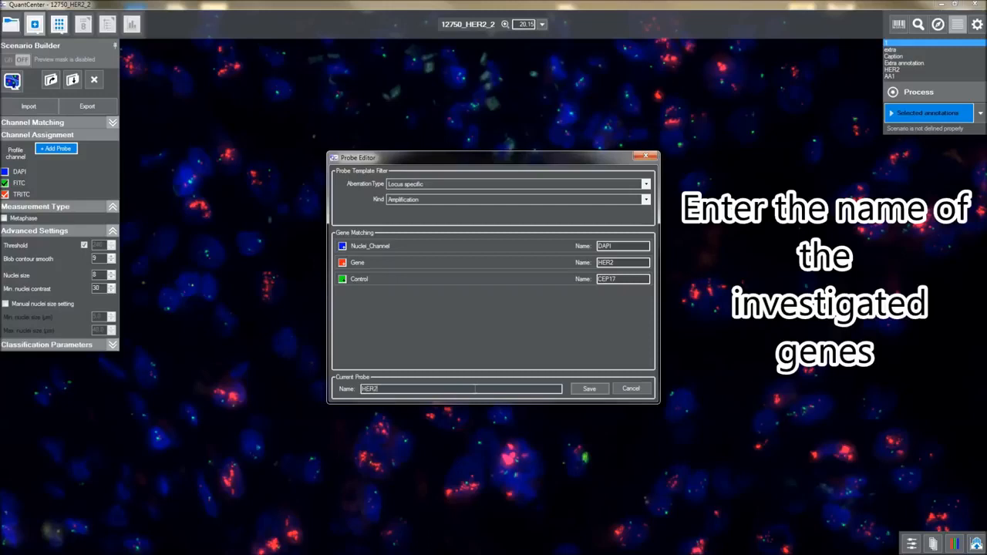
pyautogui.write('_R')
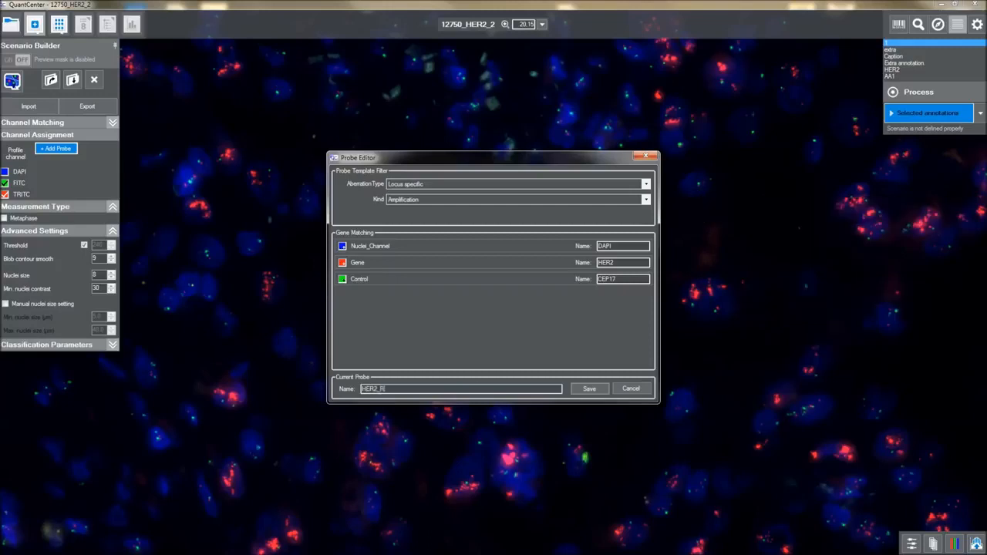
pyautogui.click(588, 389)
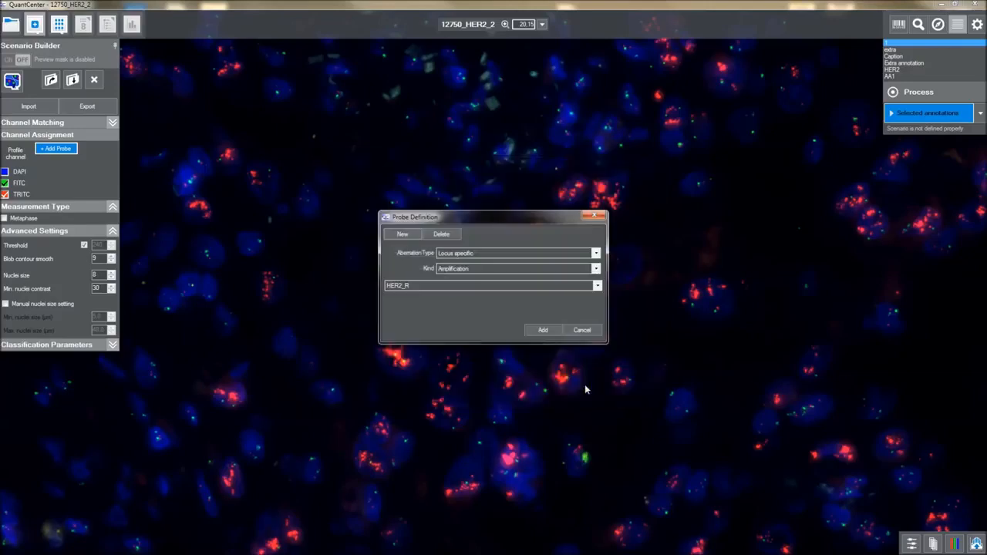
pyautogui.click(543, 329)
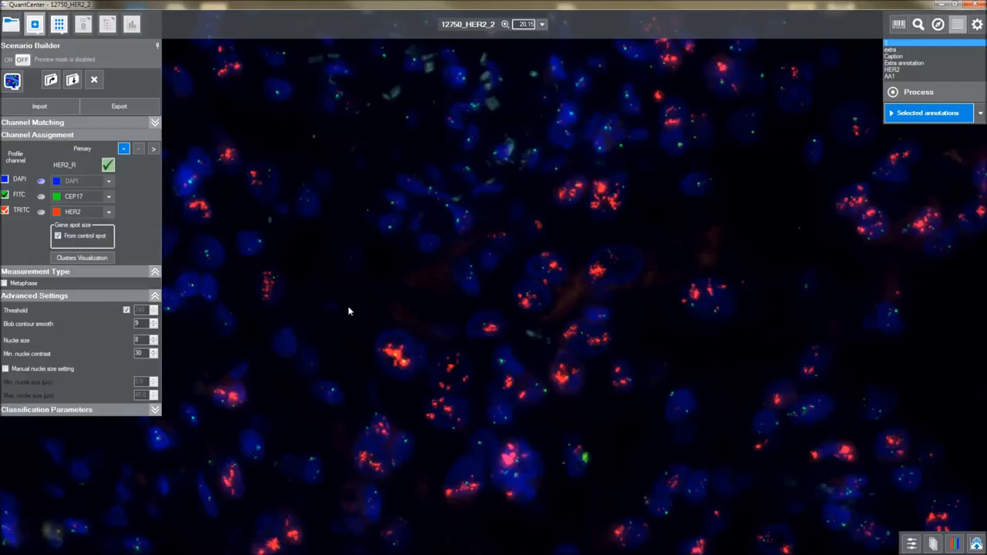
# Turn on the nuclei preview mask and display detected nuclei as filled, more opaque masks
pyautogui.click(19, 60)
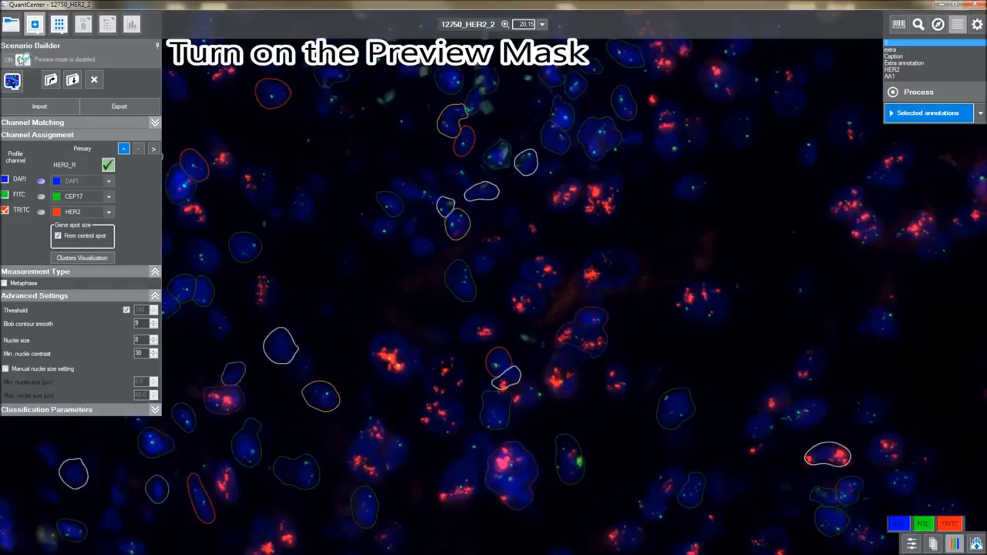
pyautogui.moveTo(53, 60)
pyautogui.mouseDown()
pyautogui.moveTo(35, 63)
pyautogui.moveTo(52, 69)
pyautogui.mouseUp()
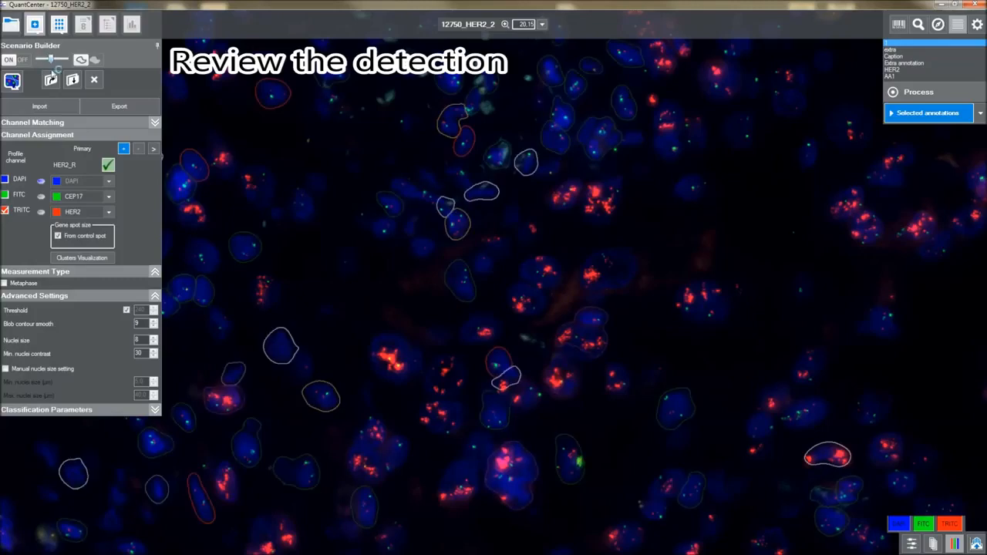
pyautogui.click(92, 62)
pyautogui.moveTo(51, 59)
pyautogui.mouseDown()
pyautogui.moveTo(72, 60)
pyautogui.moveTo(35, 59)
pyautogui.moveTo(67, 58)
pyautogui.moveTo(52, 59)
pyautogui.mouseUp()
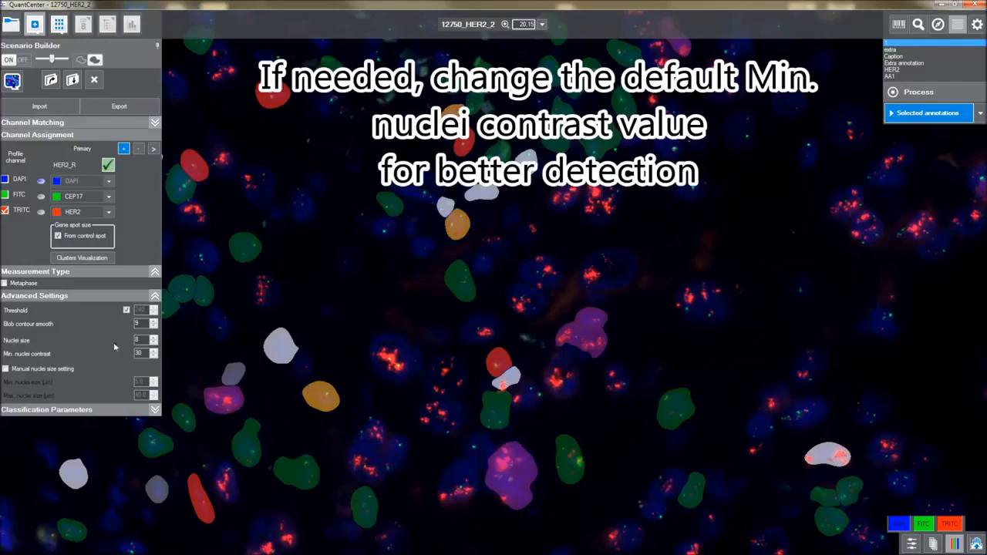
# Change Min. nuclei contrast from 30 to 10 and Nuclei size from 8 to 10
pyautogui.moveTo(149, 353); pyautogui.dragTo(130, 353)
pyautogui.write('1')
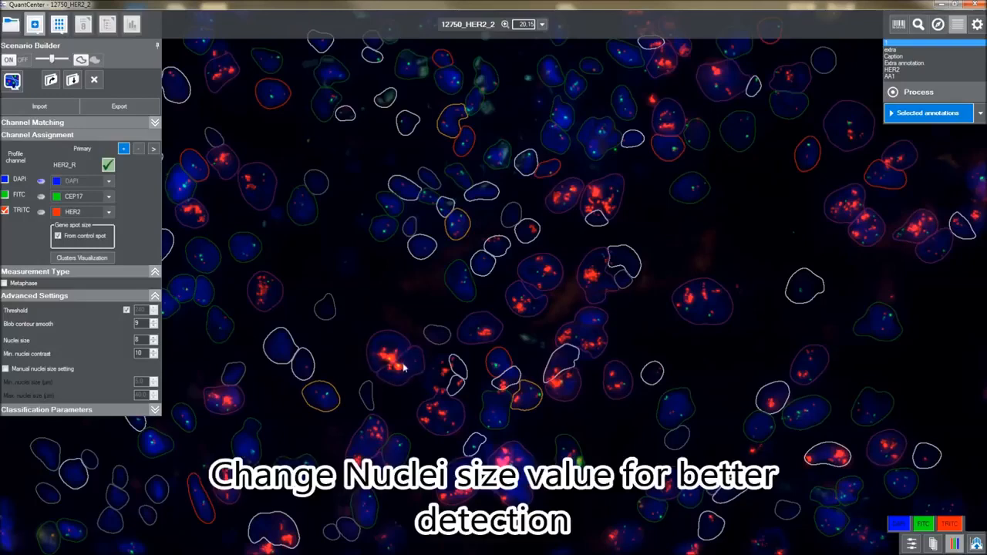
pyautogui.doubleClick(141, 340)
pyautogui.write('10')
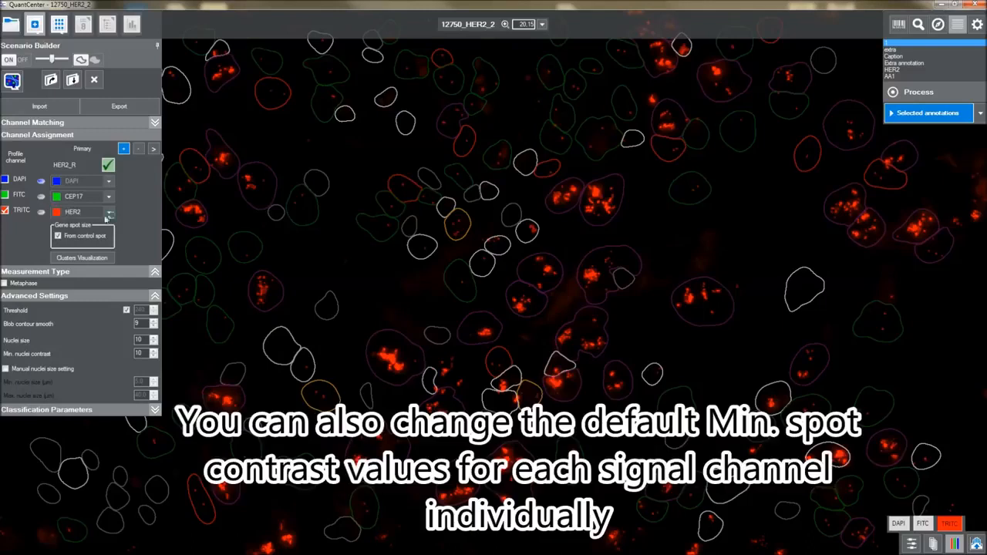
# Expand per-channel settings and set the TRITC (HER2) minimum spot contrast to 15
pyautogui.click(154, 149)
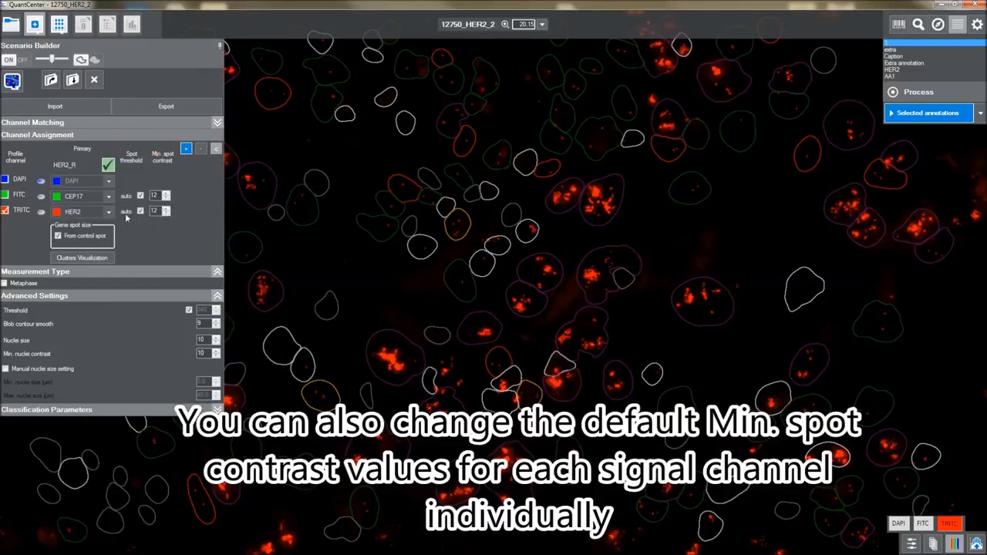
pyautogui.click(6, 210)
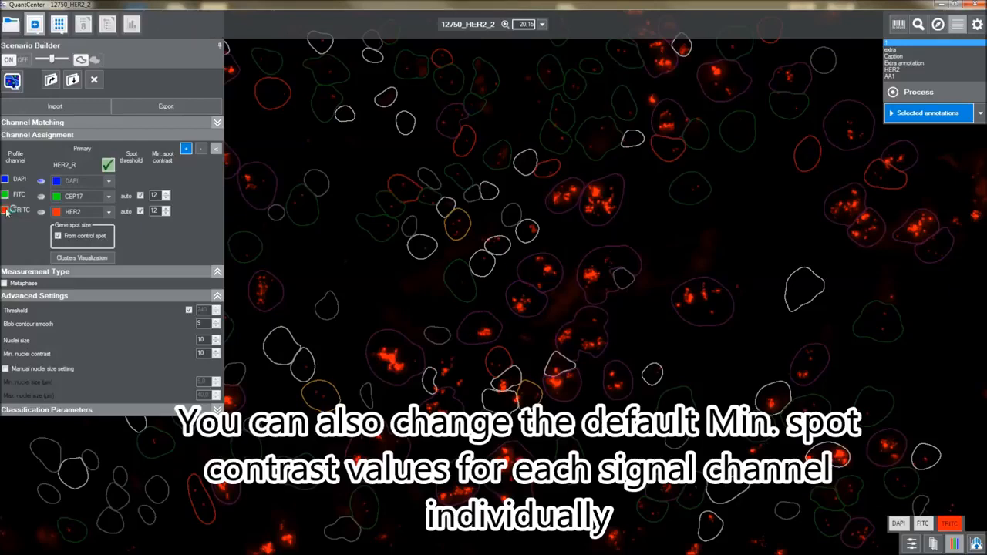
pyautogui.click(6, 212)
pyautogui.click(157, 211)
pyautogui.press('BackSpace')
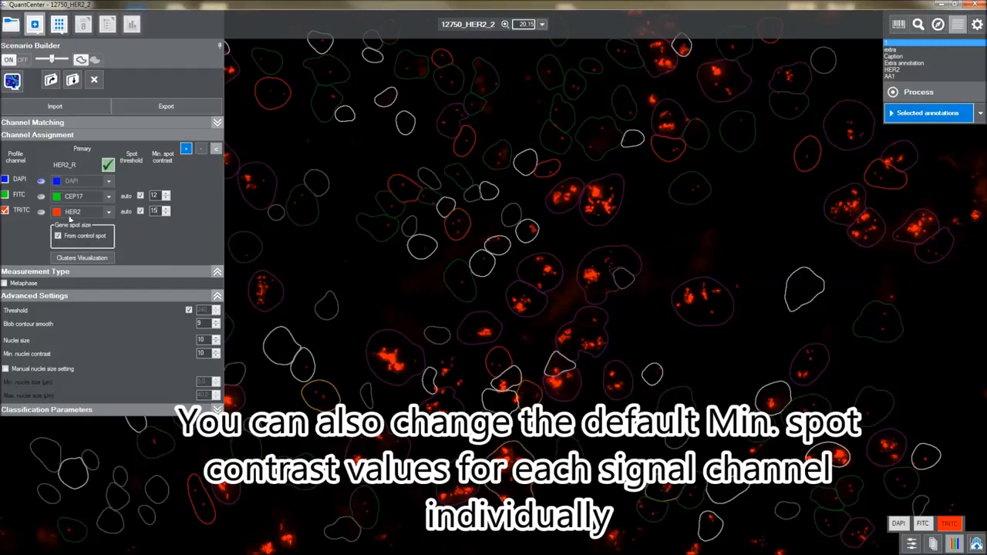
pyautogui.click(5, 211)
# Set the FITC (CEP17) minimum spot contrast to 16, then re-enable both channels and show both signals
pyautogui.click(924, 525)
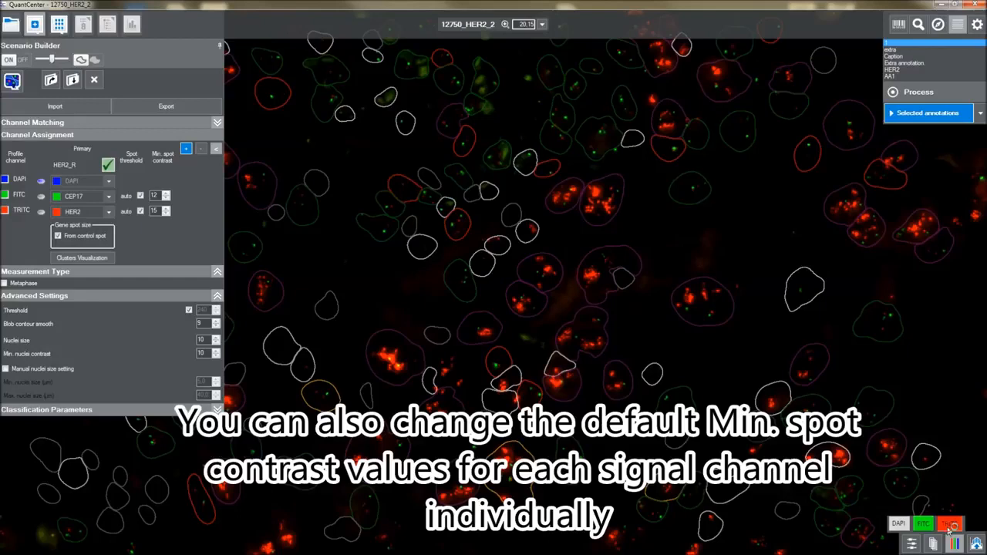
pyautogui.click(950, 524)
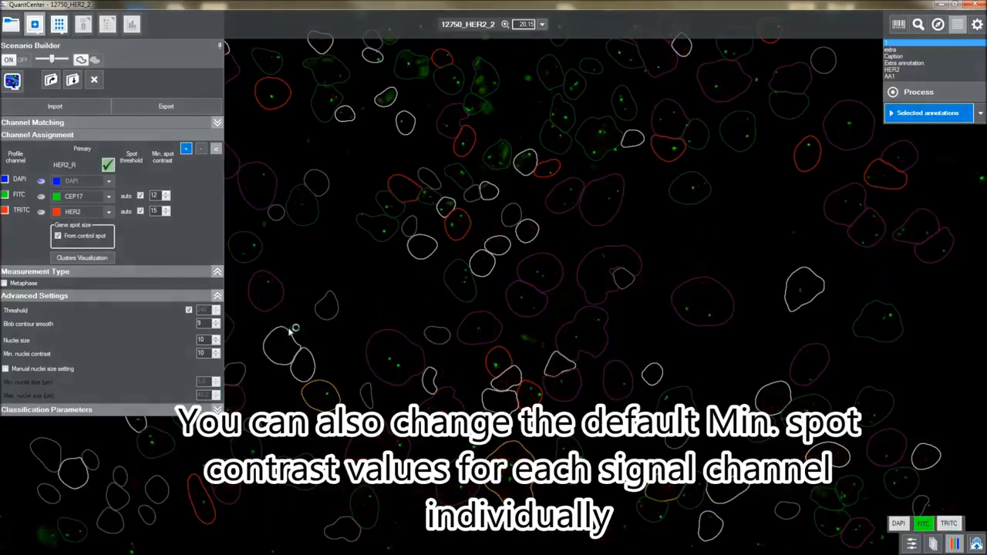
pyautogui.click(4, 196)
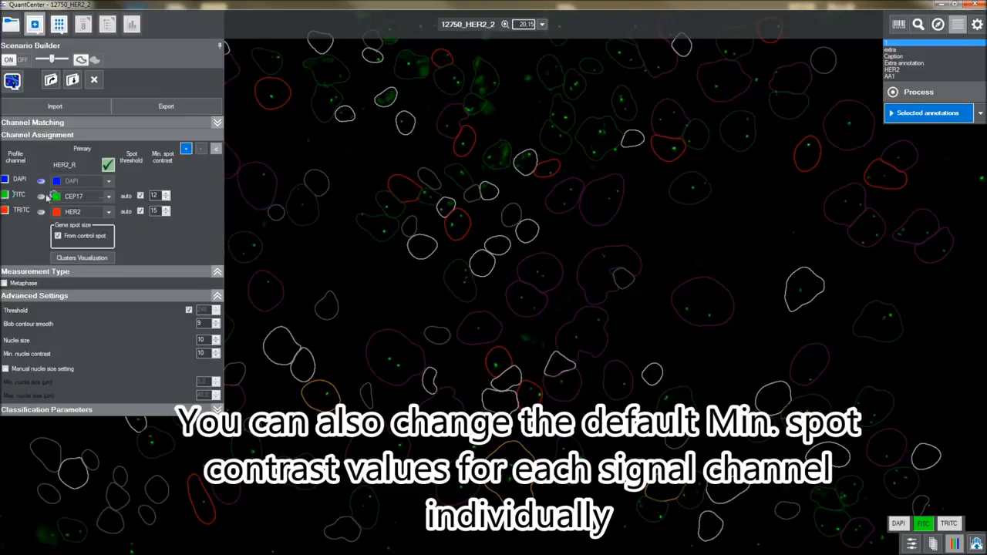
pyautogui.doubleClick(154, 195)
pyautogui.write('1')
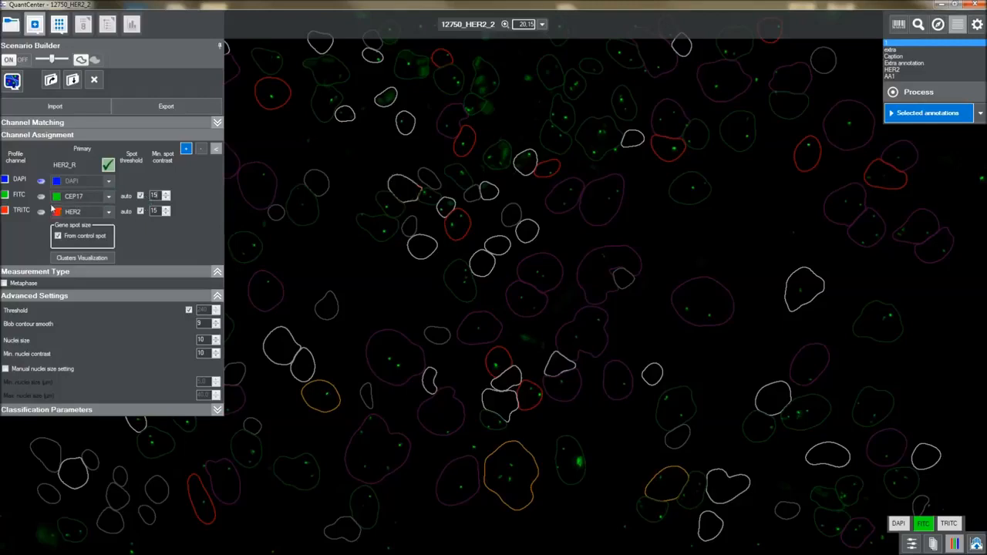
pyautogui.click(6, 195)
pyautogui.doubleClick(156, 195)
pyautogui.write('10')
pyautogui.click(6, 196)
pyautogui.click(6, 211)
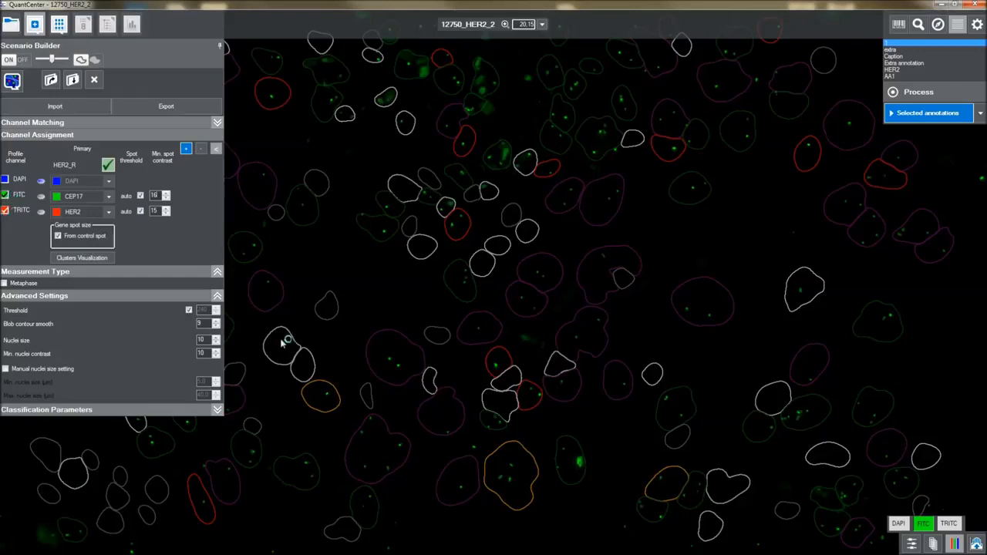
pyautogui.click(948, 525)
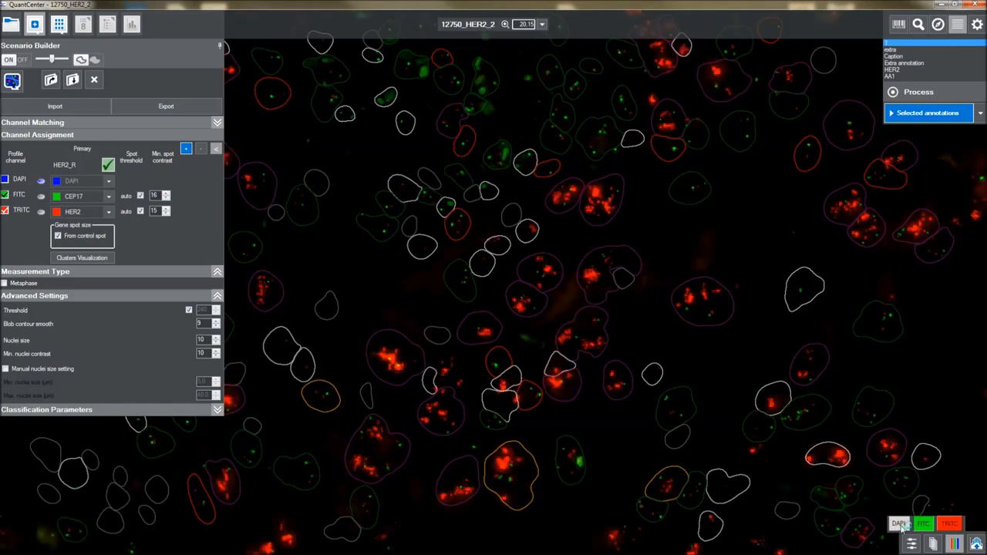
# Turn the DAPI nuclei channel back on and pan the slide up to another region
pyautogui.click(900, 524)
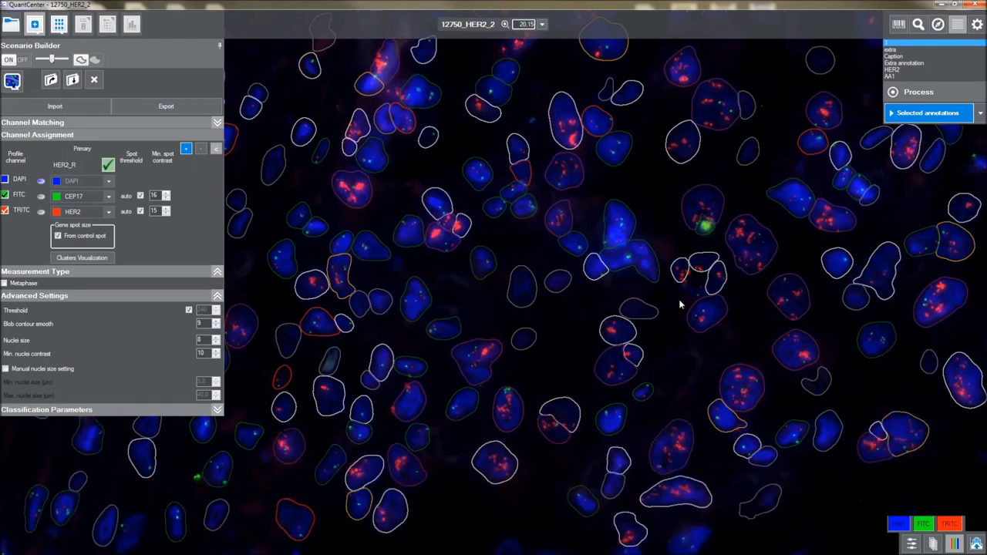
pyautogui.moveTo(680, 304); pyautogui.dragTo(663, 226)
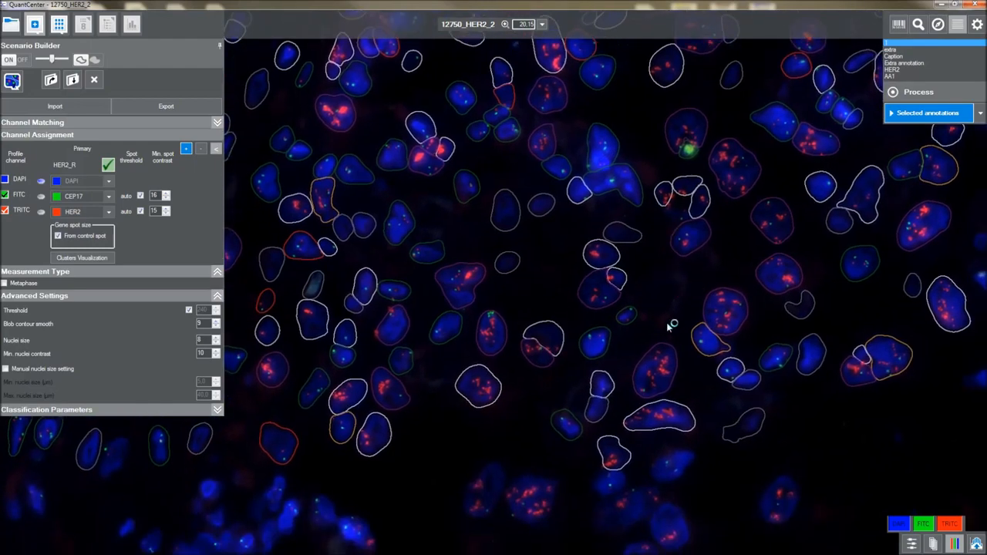
pyautogui.moveTo(668, 327); pyautogui.dragTo(673, 208)
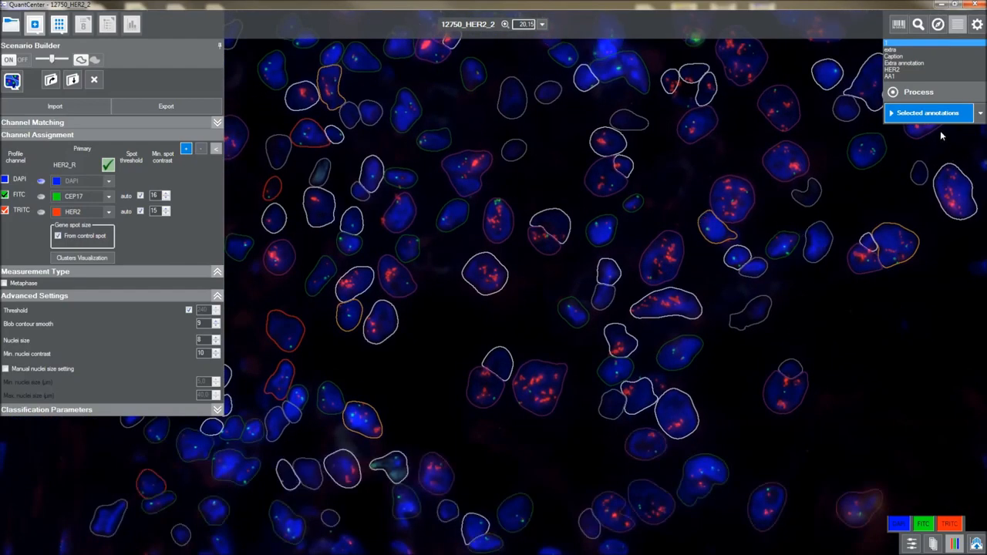
# Switch the measurement area from Selected annotations to Whole slide and let processing finish
pyautogui.click(981, 113)
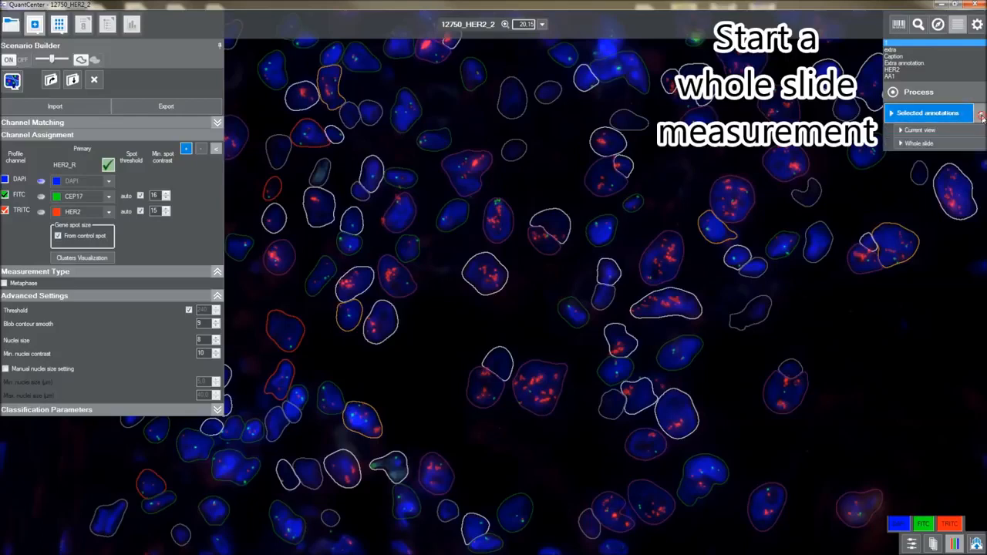
pyautogui.click(948, 147)
pyautogui.moveTo(421, 96); pyautogui.dragTo(448, 119)
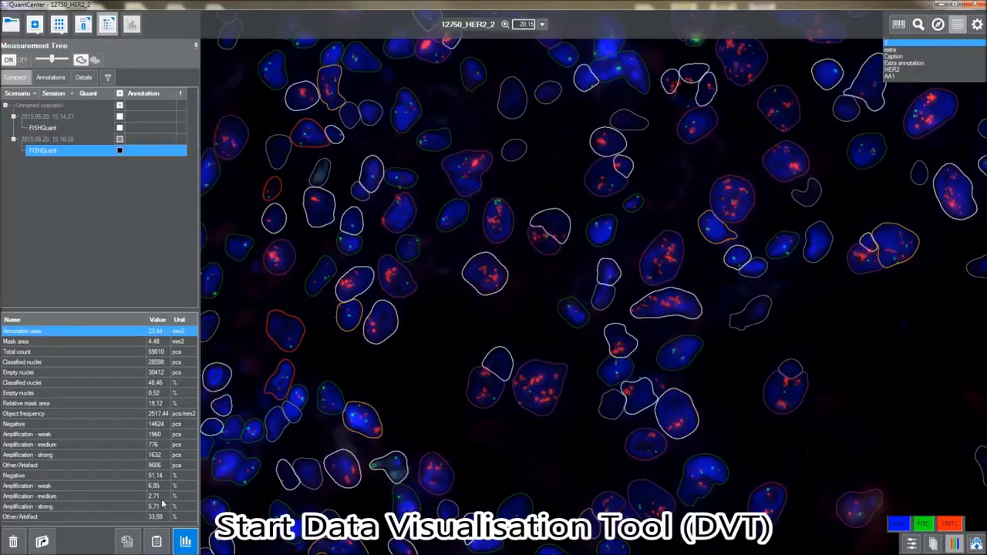
# Open the measured nuclei in Data Visualization and toggle the all-classes and Other/Artefact buttons
pyautogui.click(185, 542)
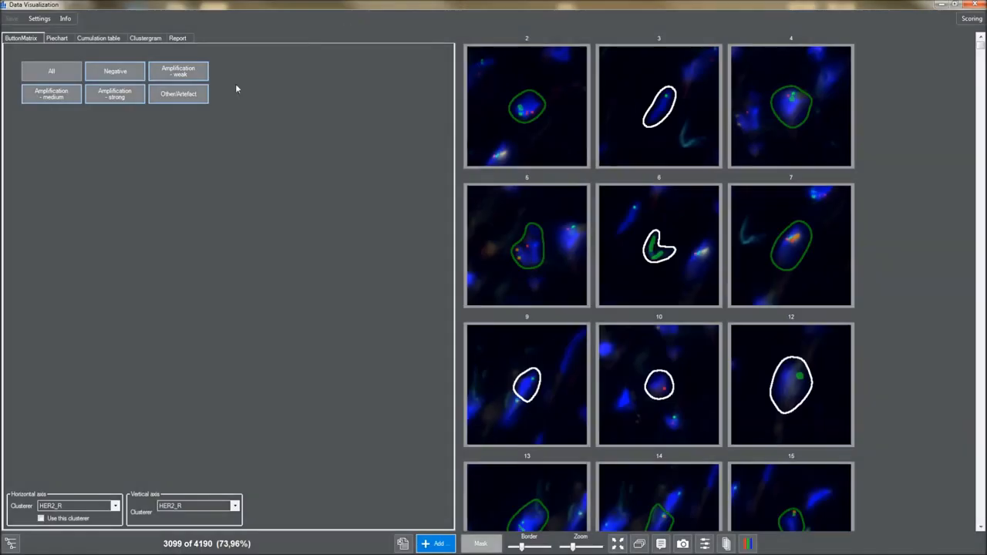
pyautogui.click(66, 77)
pyautogui.click(66, 77)
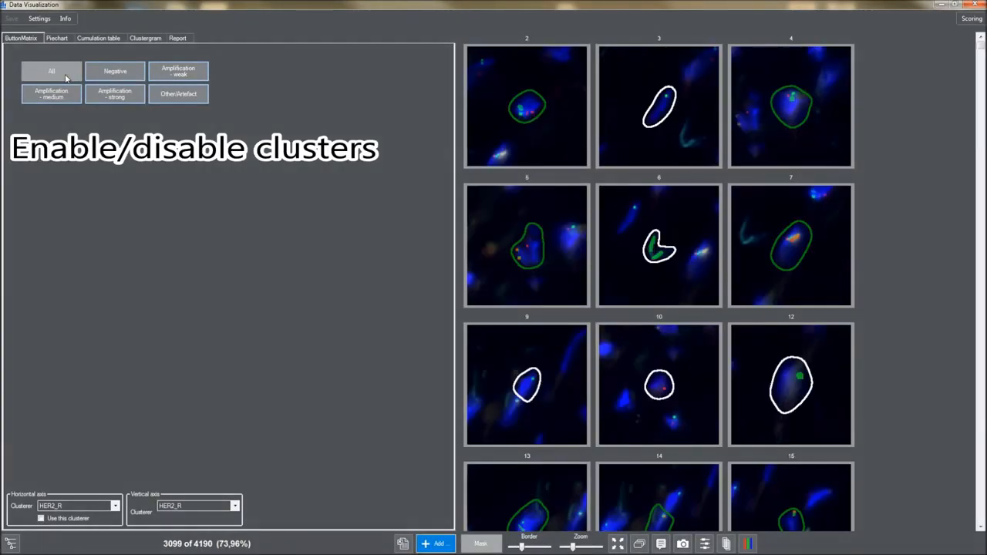
pyautogui.click(158, 103)
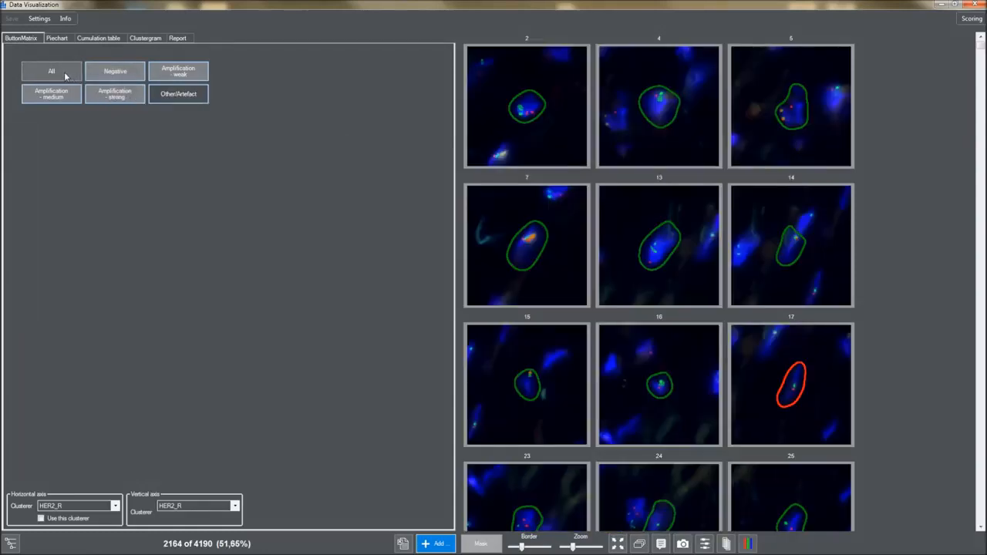
pyautogui.click(65, 76)
pyautogui.click(65, 74)
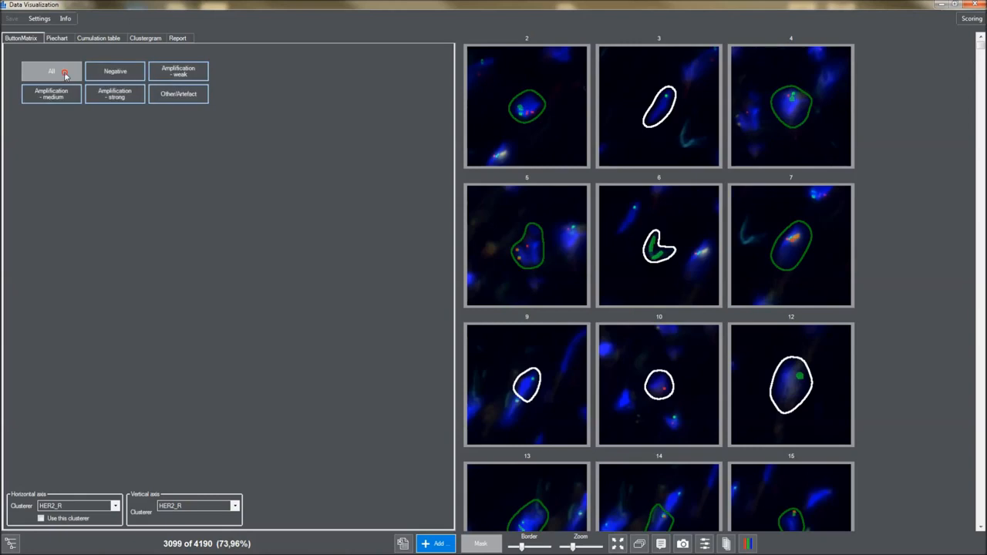
# Check each HER2_R cluster alone: Negative, weakly, medium, then strongly amplified nuclei
pyautogui.click(106, 73)
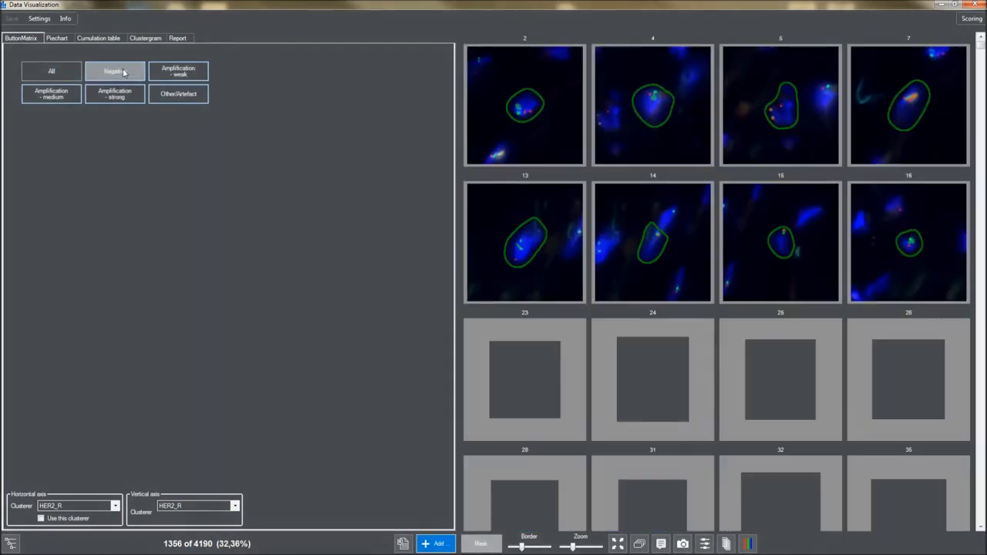
pyautogui.click(162, 74)
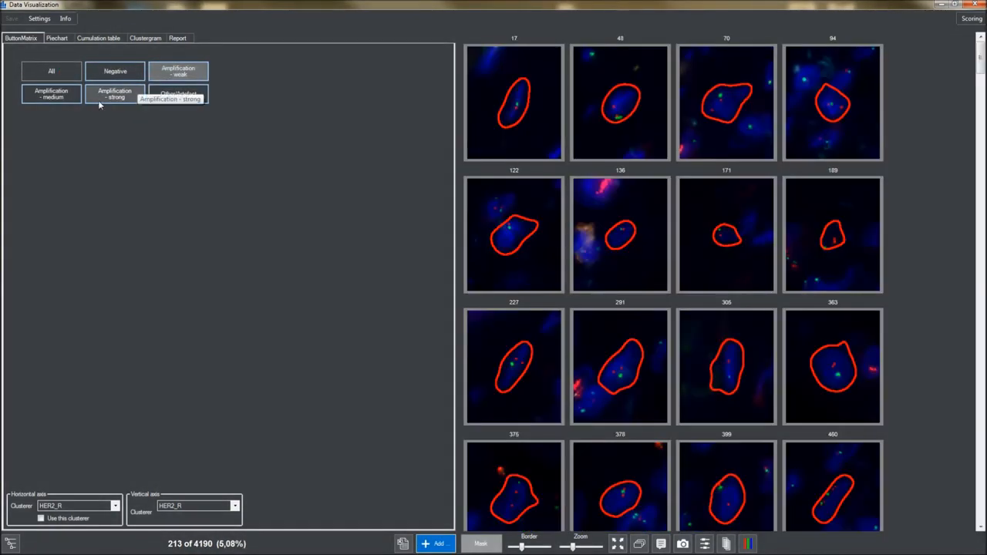
pyautogui.click(170, 81)
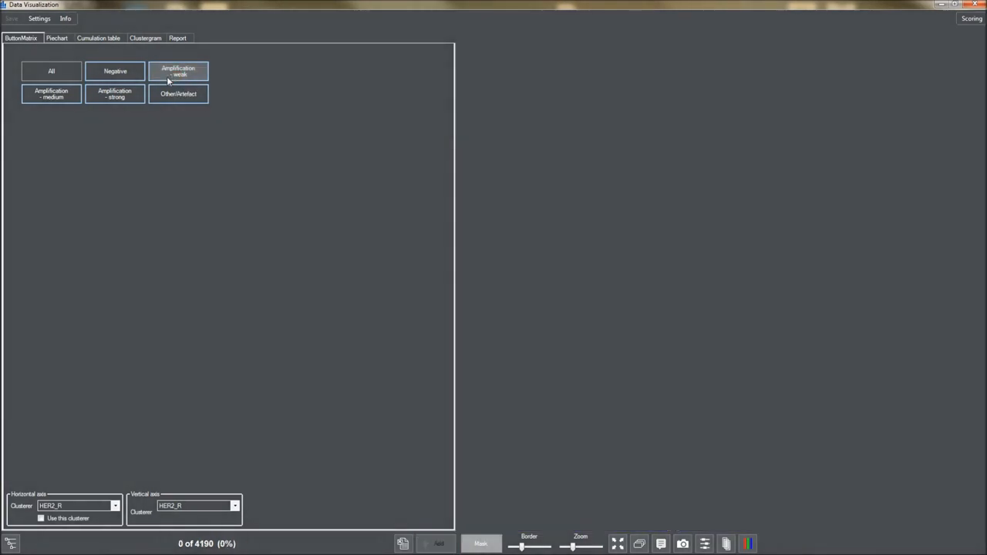
pyautogui.click(56, 99)
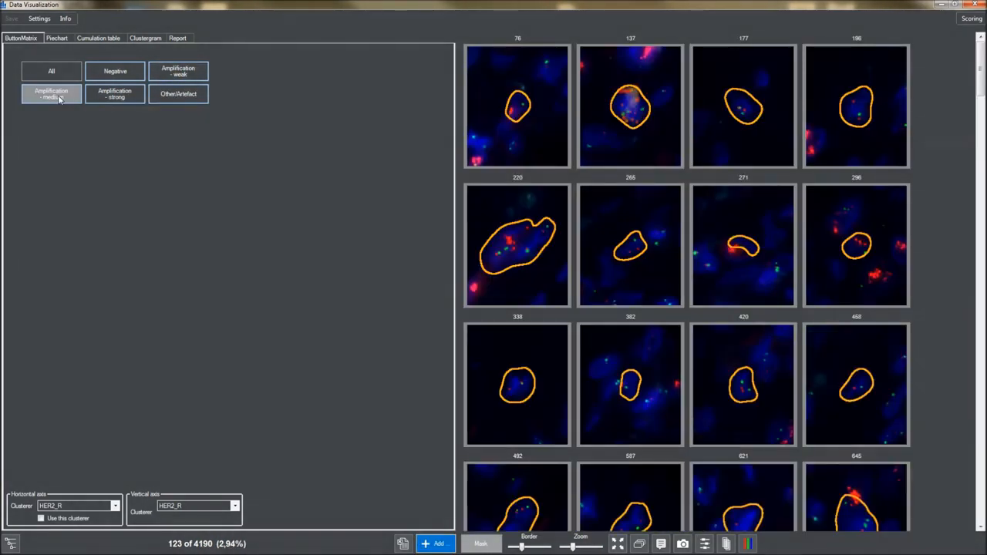
pyautogui.click(58, 98)
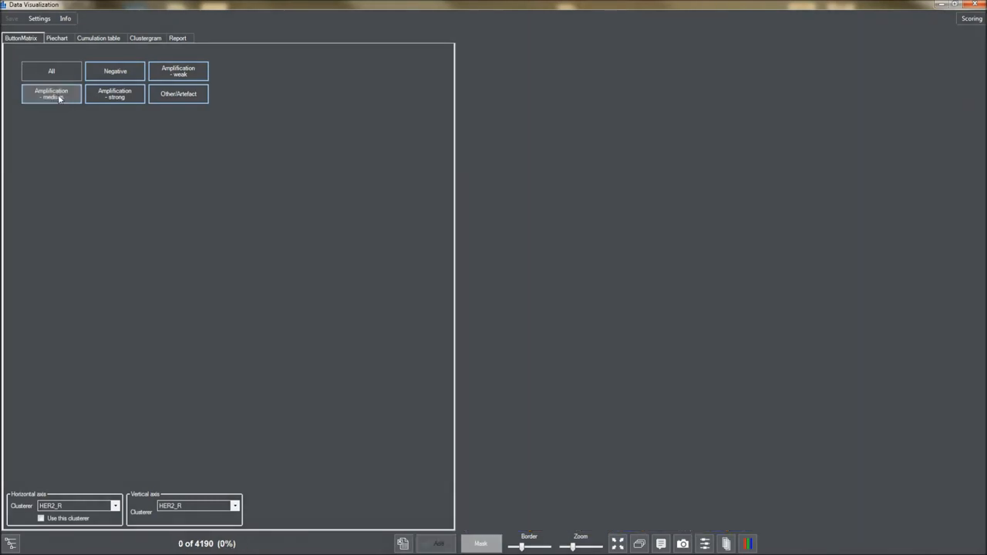
pyautogui.click(105, 94)
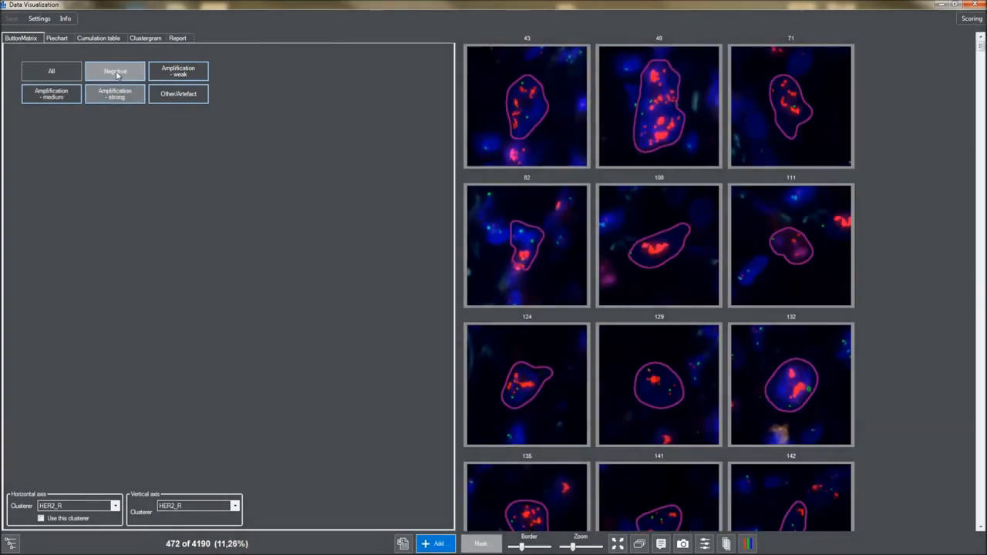
# Re-add Negative, weakly and medium classes, leaving Other/Artefact off, and show the pie chart
pyautogui.click(115, 71)
pyautogui.click(159, 70)
pyautogui.click(63, 97)
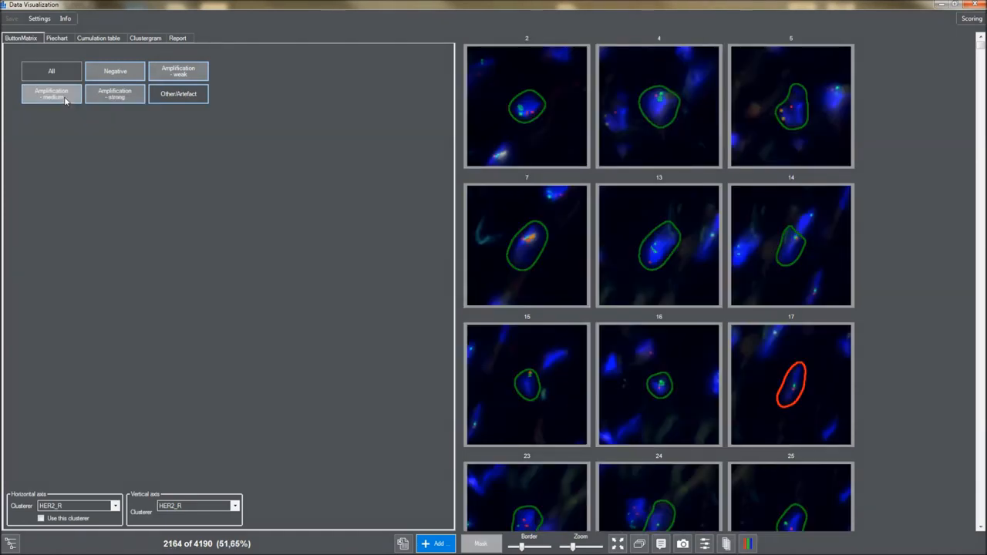
pyautogui.click(62, 38)
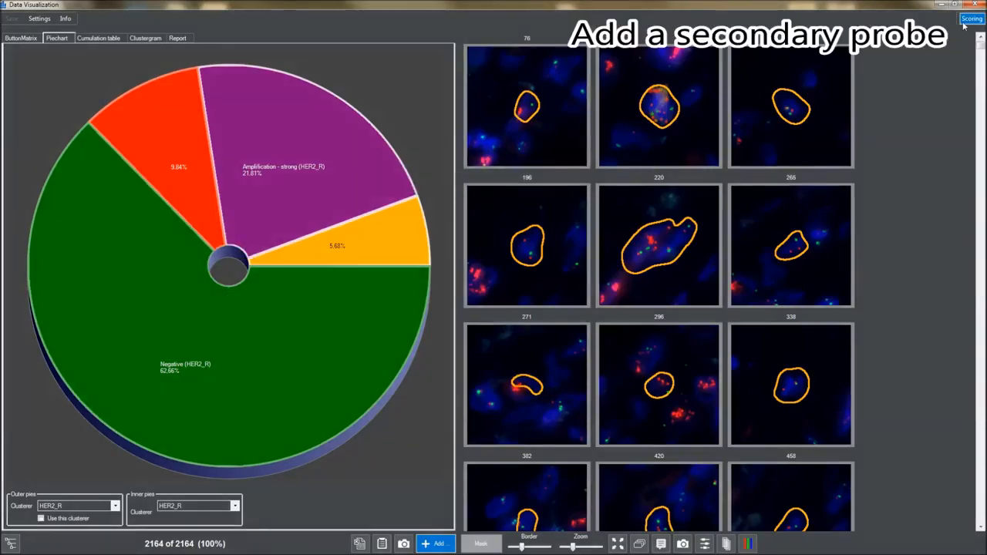
# In the Scoring Manager, add CEP17 as a 1 Channel secondary probe and close it
pyautogui.click(963, 25)
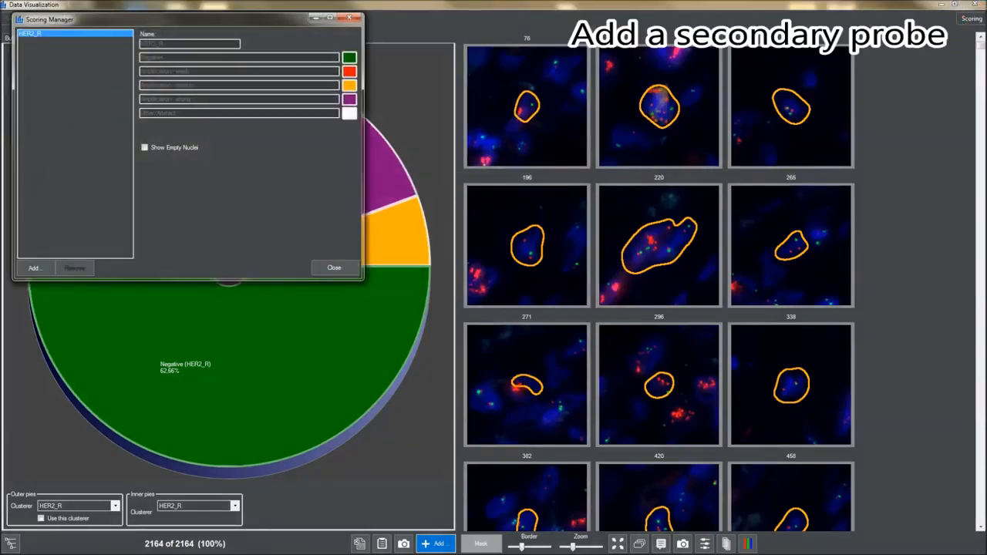
pyautogui.click(35, 266)
pyautogui.click(56, 282)
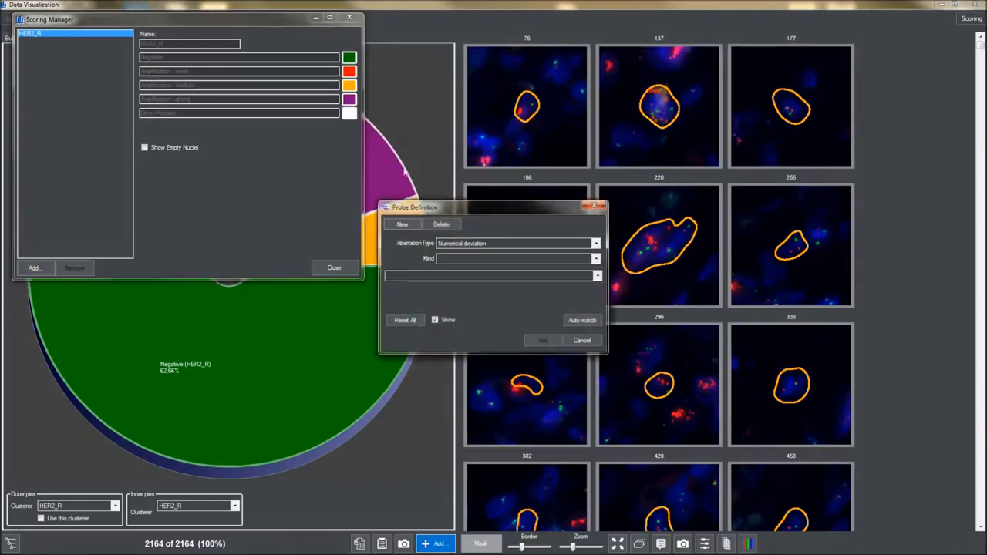
pyautogui.click(597, 262)
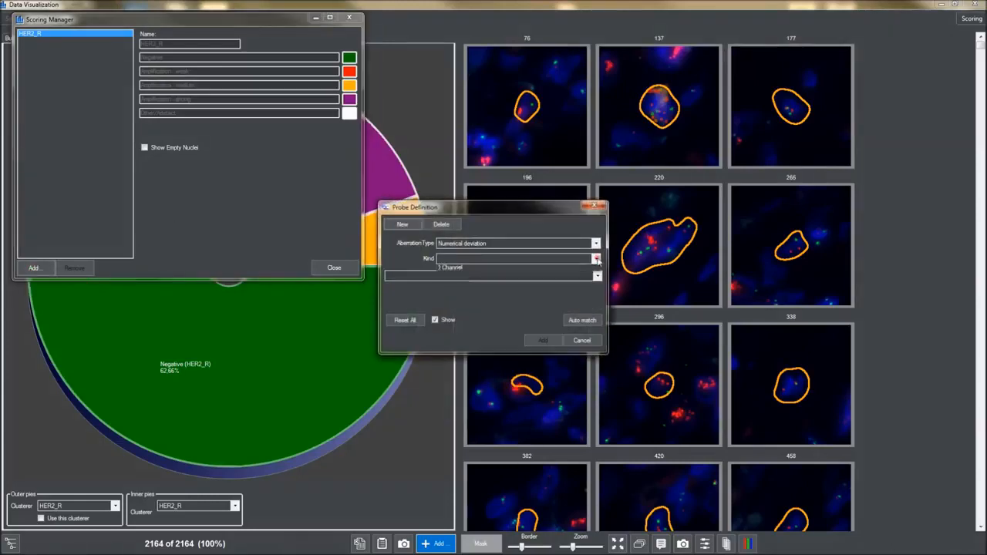
pyautogui.click(584, 275)
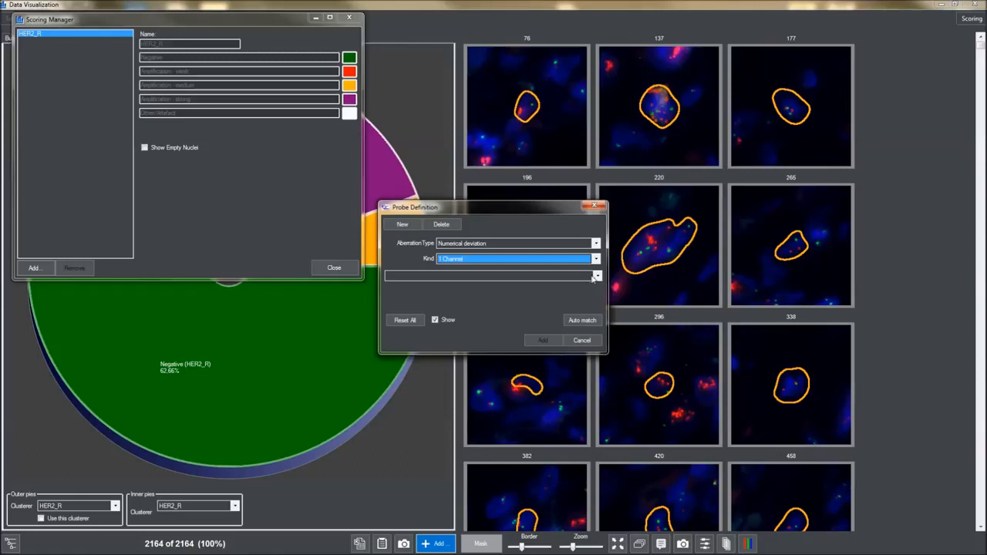
pyautogui.click(597, 276)
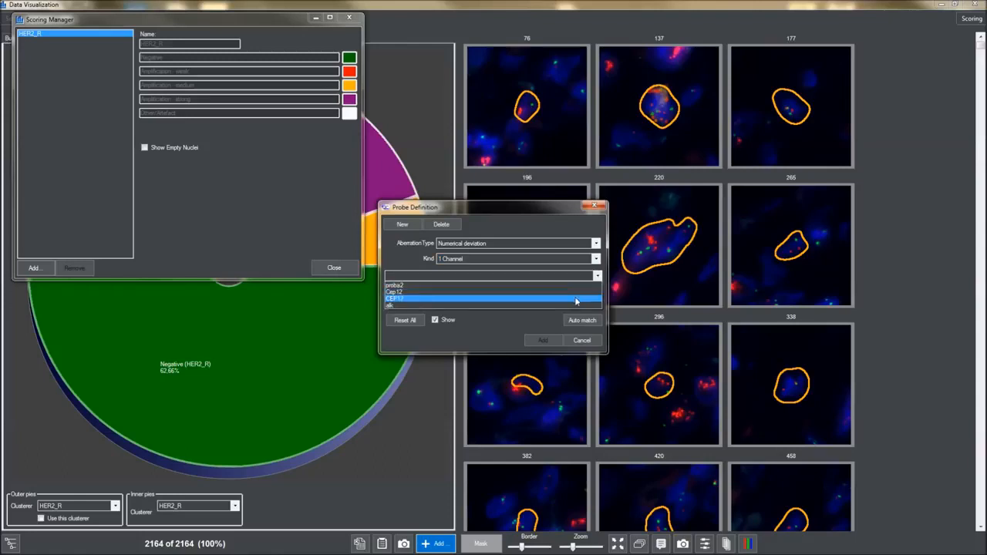
pyautogui.click(577, 299)
pyautogui.click(545, 340)
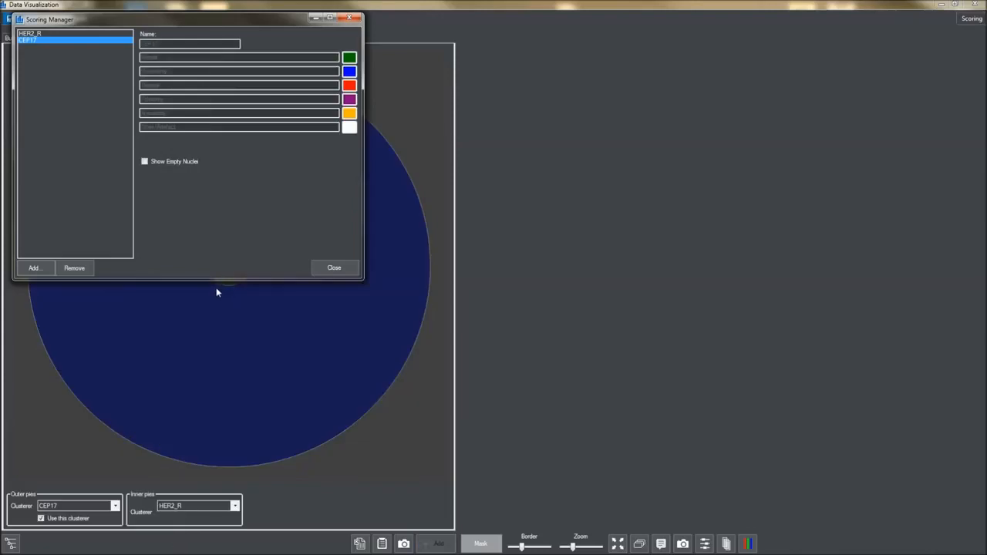
pyautogui.click(349, 17)
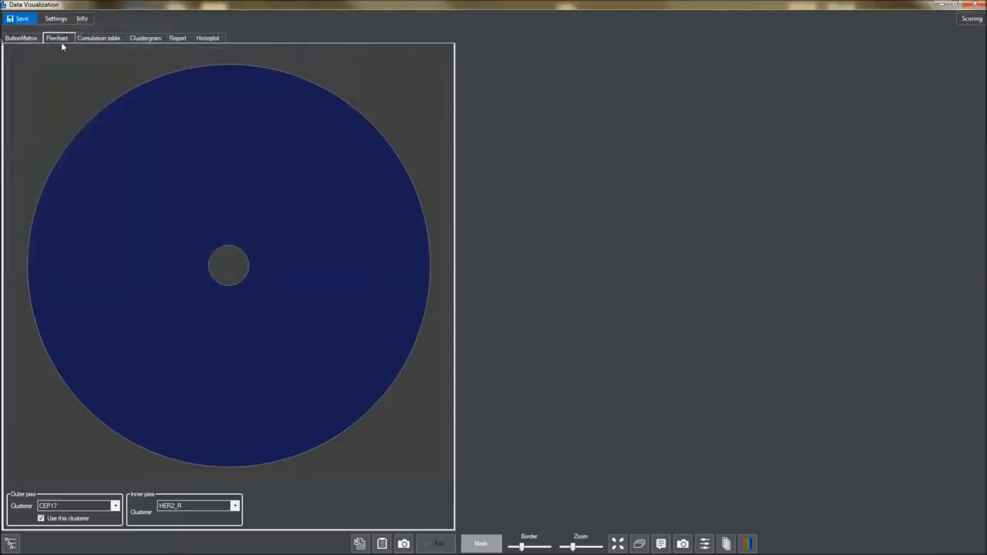
# In ButtonMatrix, include all combinations, then exclude the HER2_R and CEP17 Other/Artefact categories
pyautogui.click(17, 38)
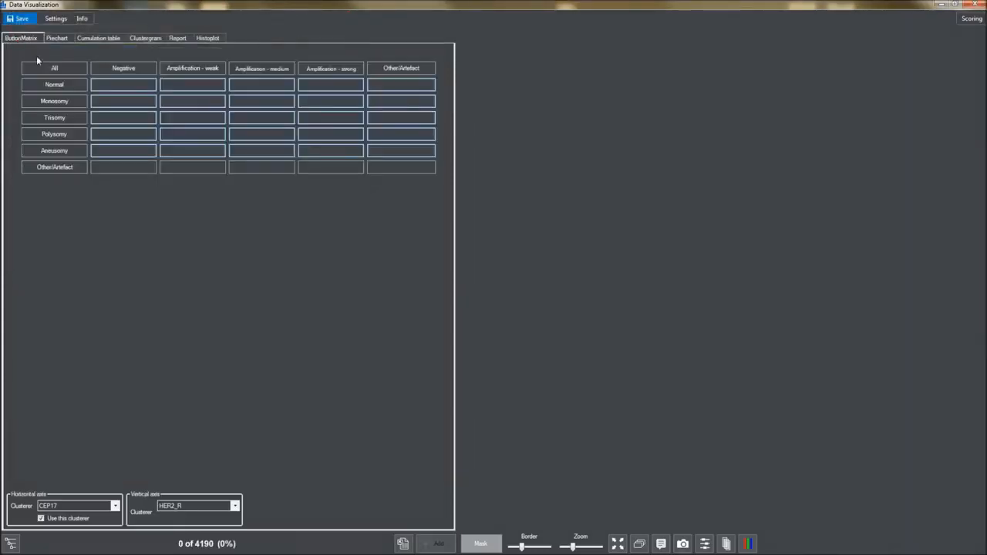
pyautogui.click(62, 68)
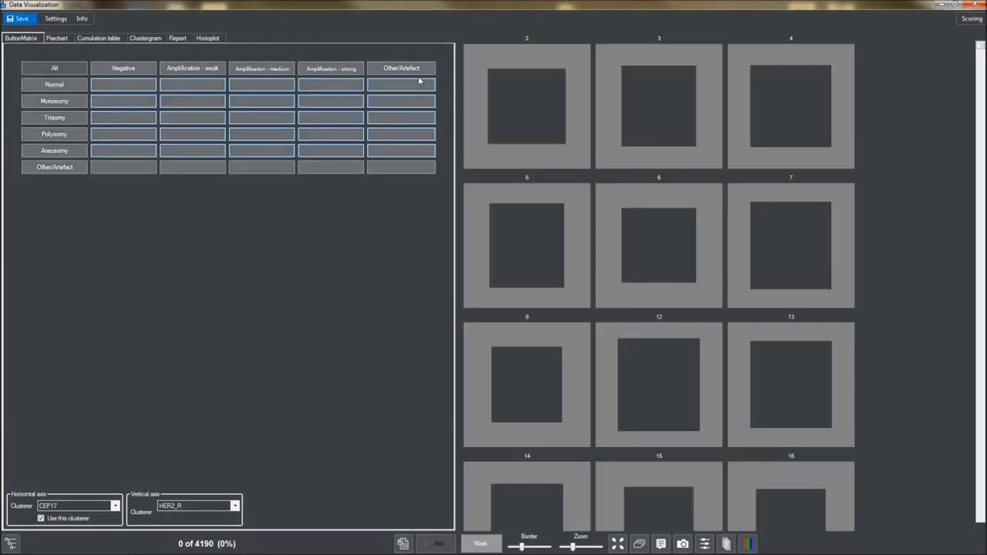
pyautogui.click(420, 68)
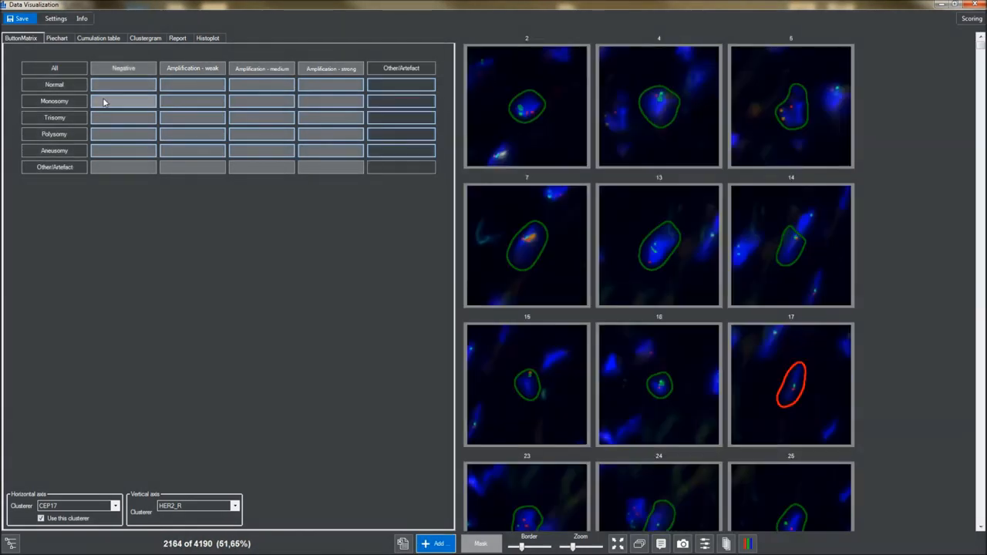
pyautogui.click(80, 168)
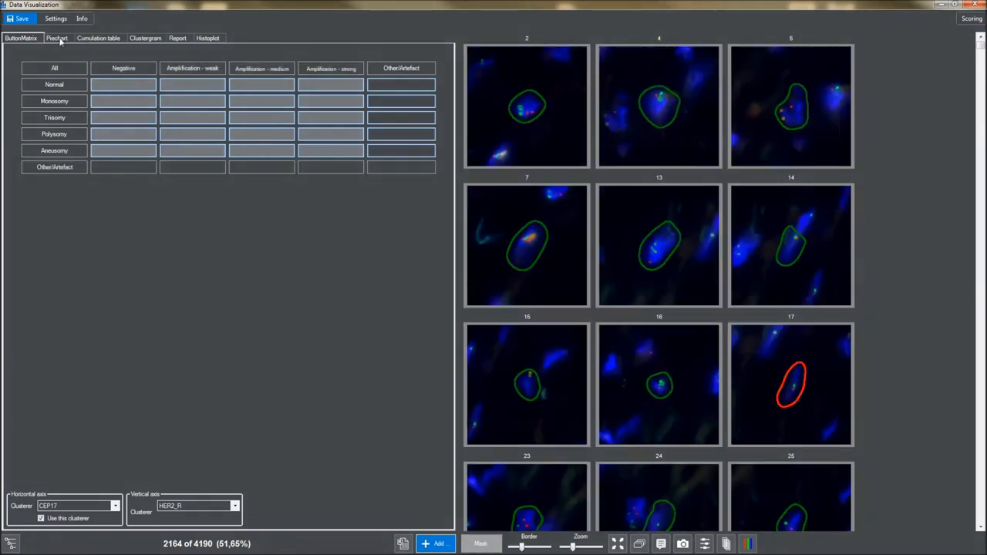
# Show the two-ring pie chart of 2100 nuclei and inspect its slice values
pyautogui.click(59, 39)
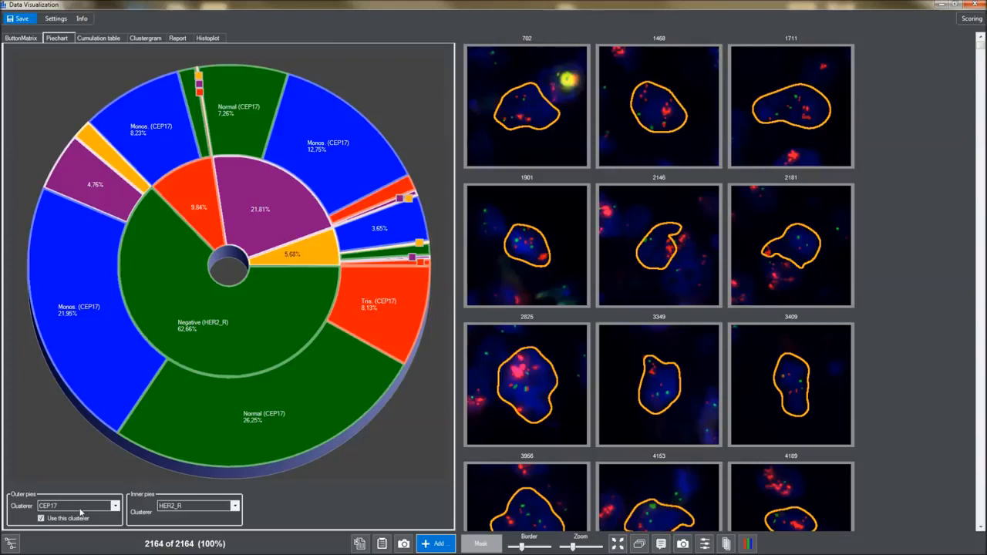
pyautogui.moveTo(270, 210)
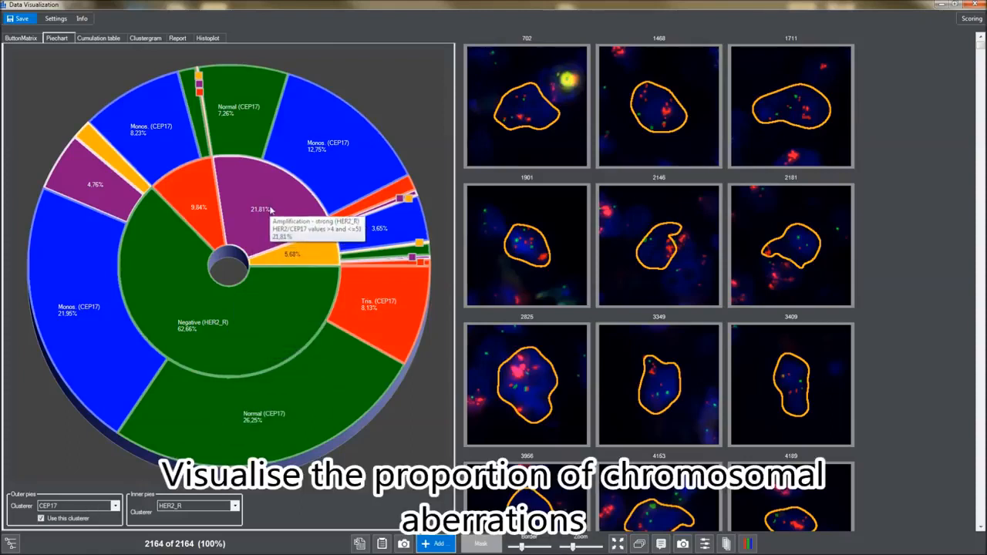
pyautogui.moveTo(298, 254)
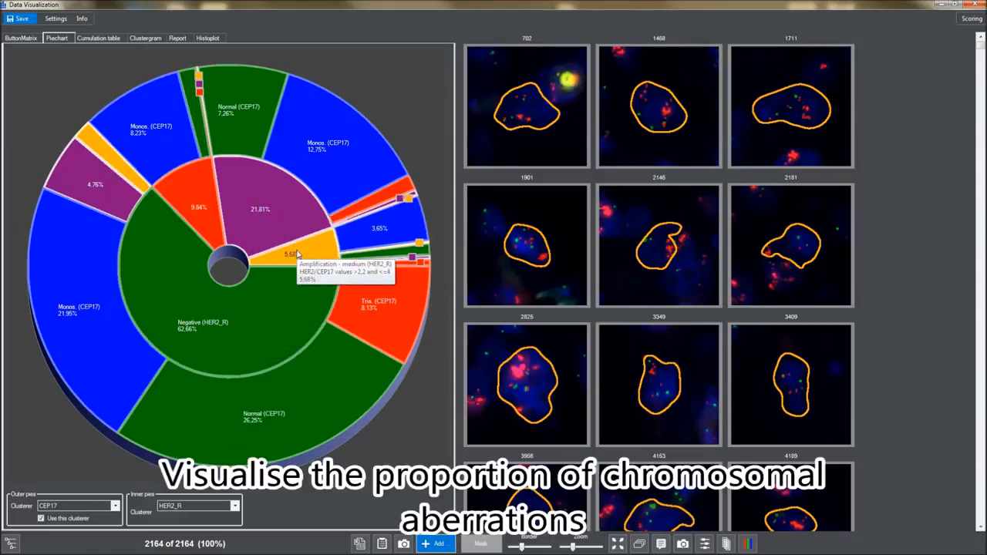
pyautogui.moveTo(195, 206)
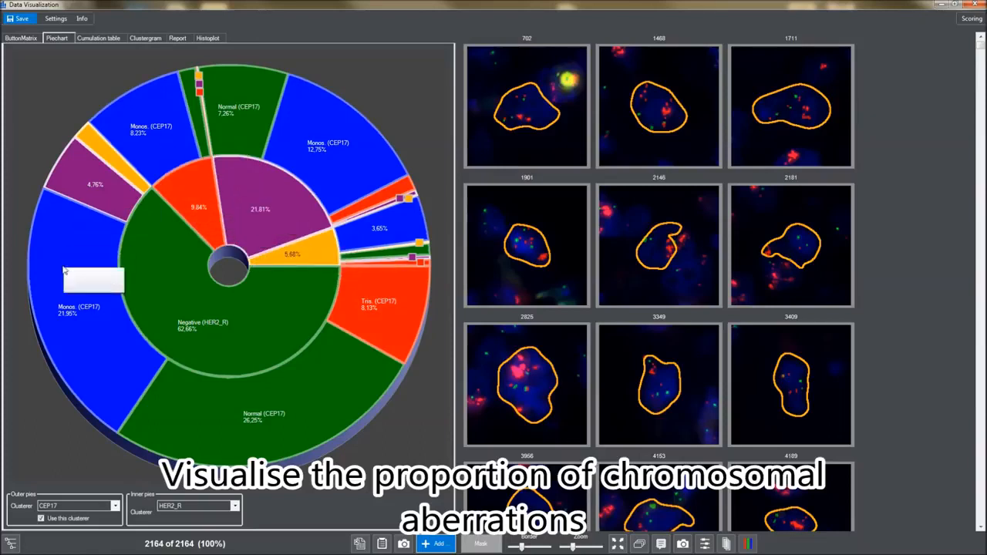
pyautogui.moveTo(101, 341)
pyautogui.moveTo(201, 423)
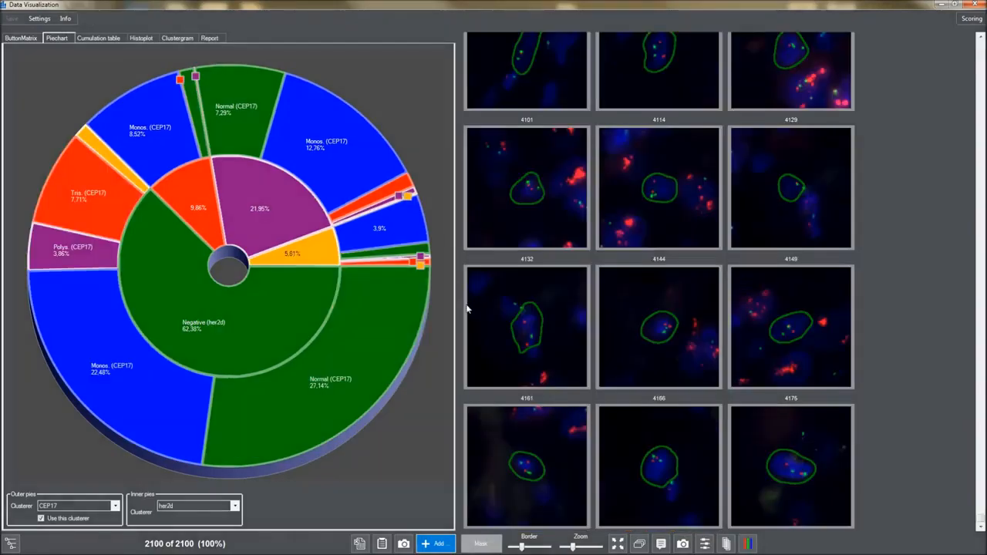
# Filter the gallery to only strongly amplified her2d nuclei (461 of 2100) and open the Add view list
pyautogui.click(312, 251)
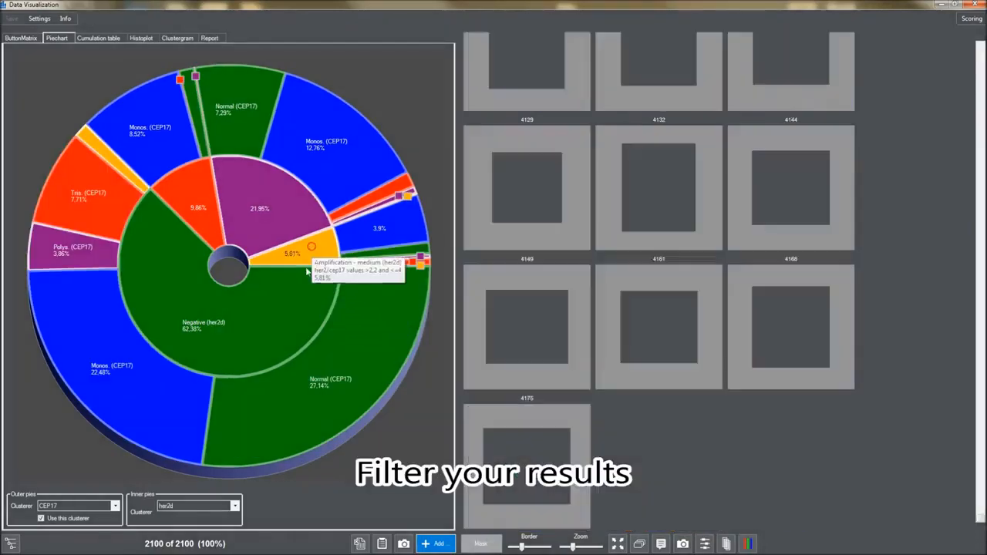
pyautogui.click(301, 282)
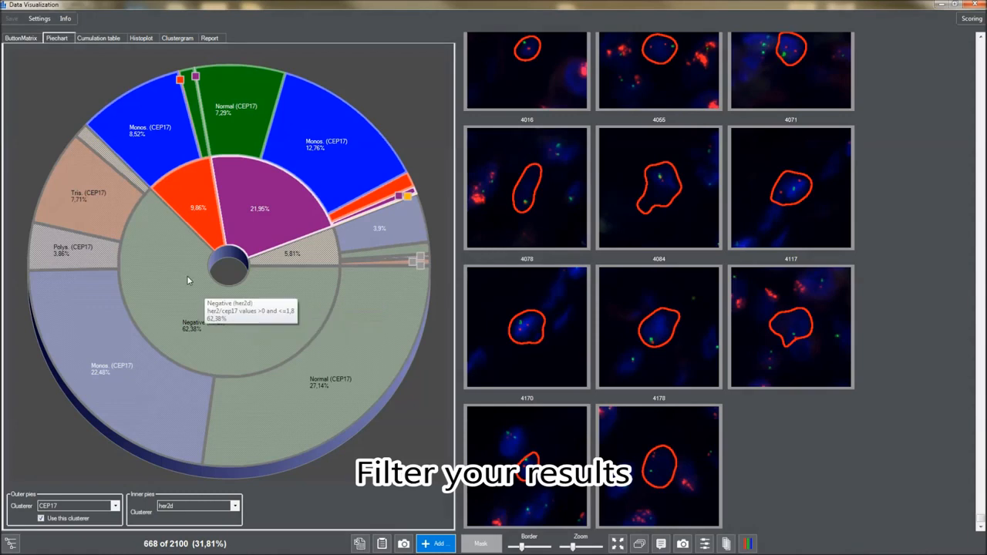
pyautogui.click(200, 222)
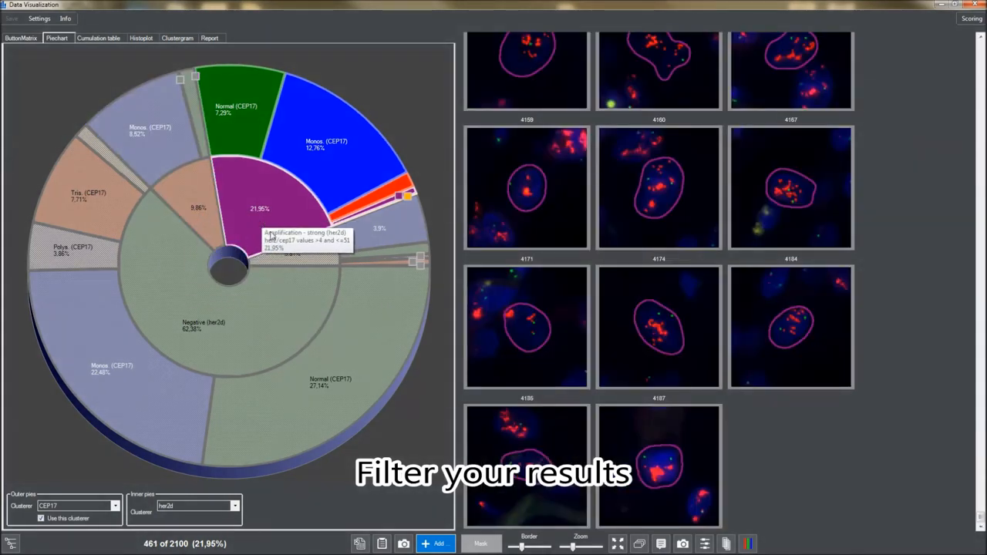
pyautogui.click(427, 546)
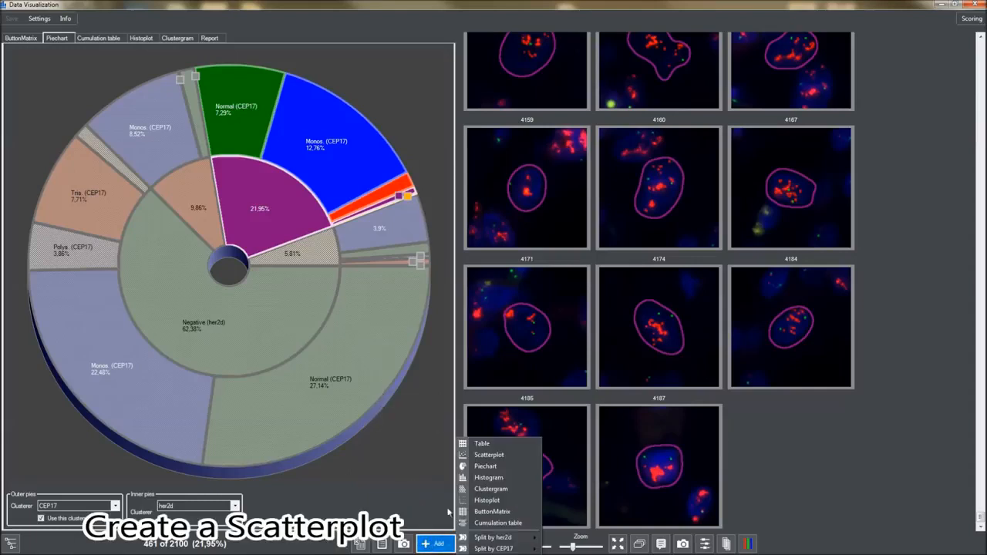
# Add a scatterplot of Area versus Gene/Control and gate its two lower-right cells (2 of 461)
pyautogui.click(482, 457)
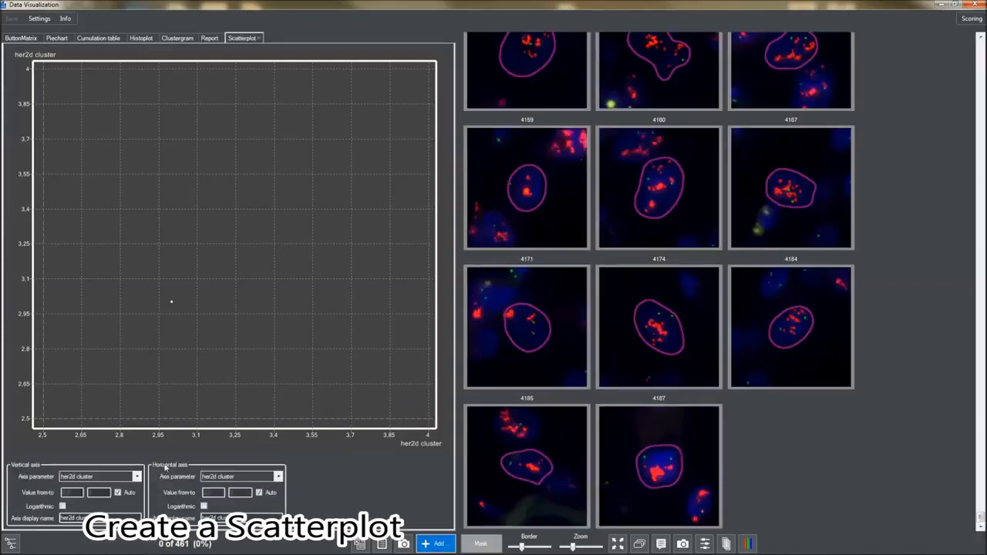
pyautogui.click(136, 476)
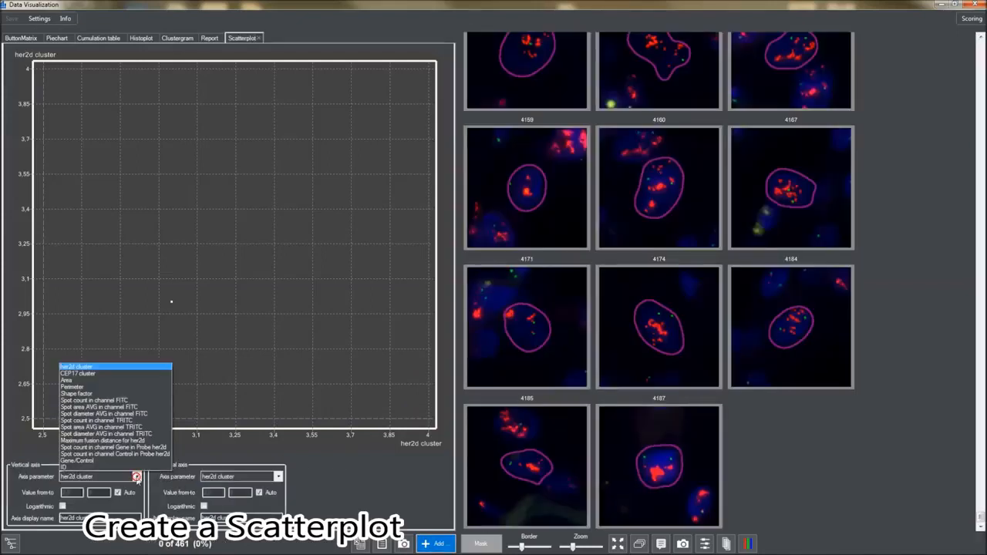
pyautogui.click(84, 381)
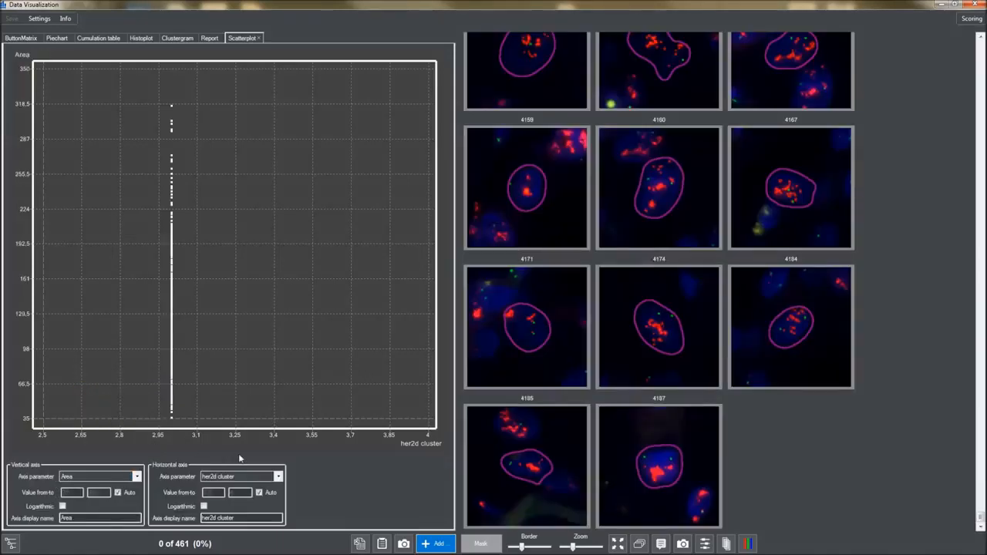
pyautogui.click(279, 479)
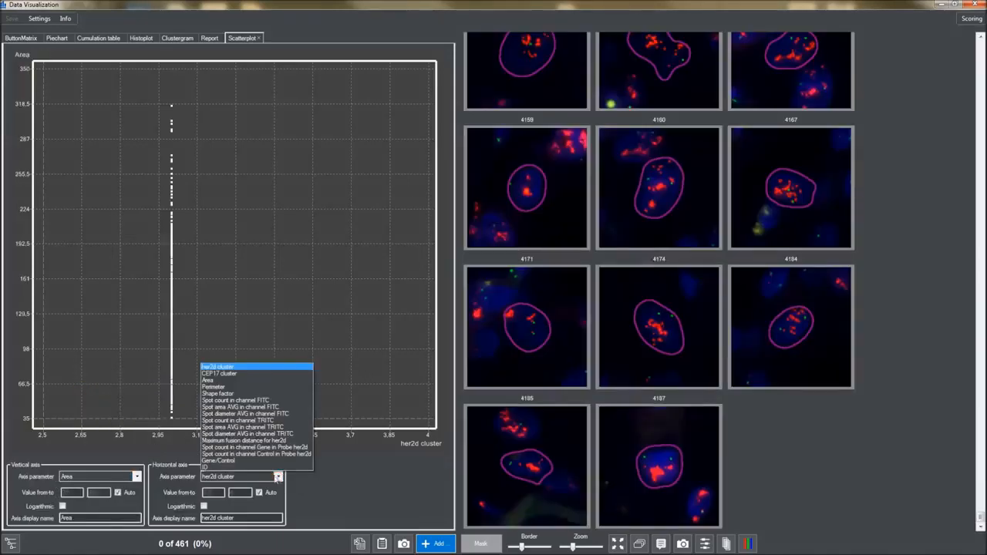
pyautogui.click(236, 462)
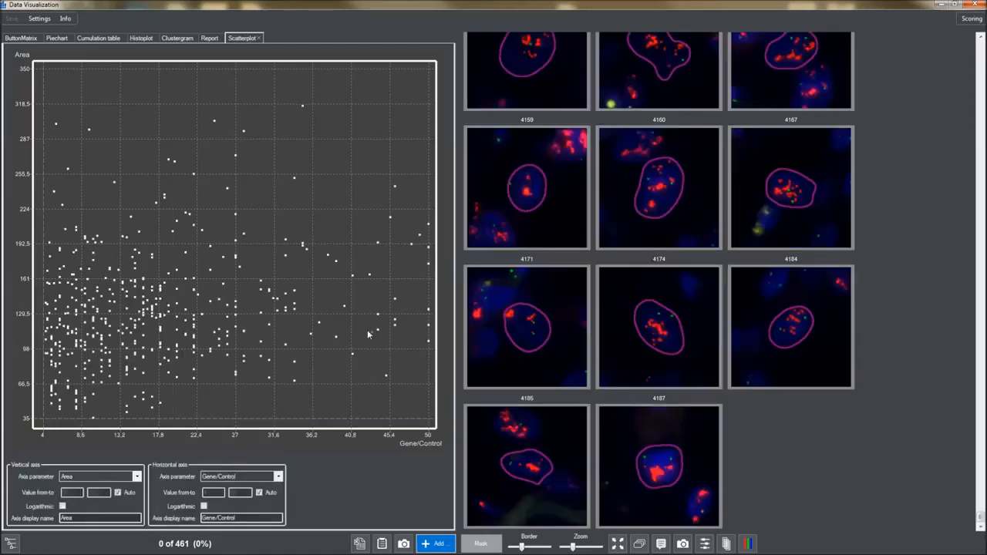
pyautogui.moveTo(356, 380); pyautogui.dragTo(415, 384)
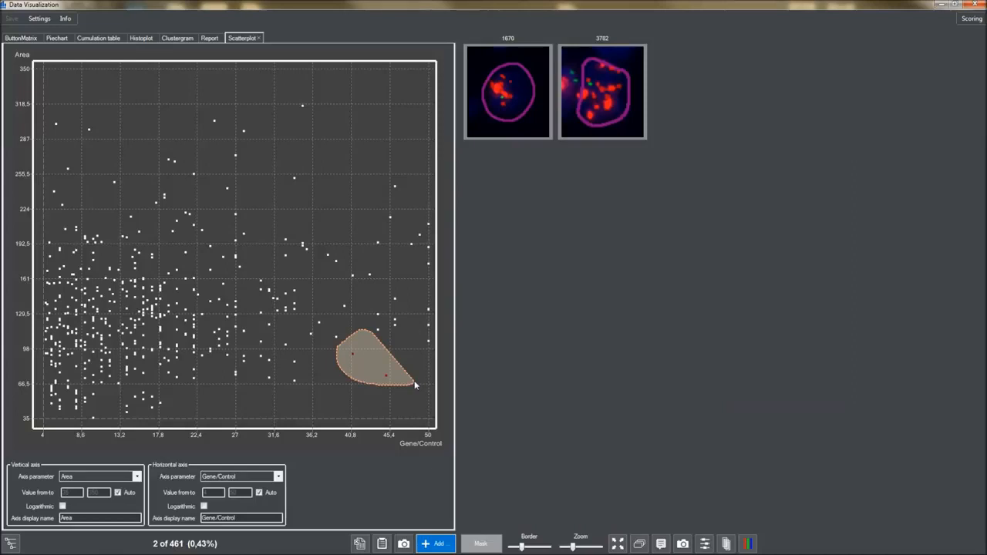
# Try several scatterplot gates, settling on the three upper-left cells, and bring up the first cell's actions
pyautogui.moveTo(68, 386)
pyautogui.mouseDown()
pyautogui.moveTo(55, 387)
pyautogui.moveTo(62, 415)
pyautogui.moveTo(119, 406)
pyautogui.moveTo(118, 388)
pyautogui.mouseUp()
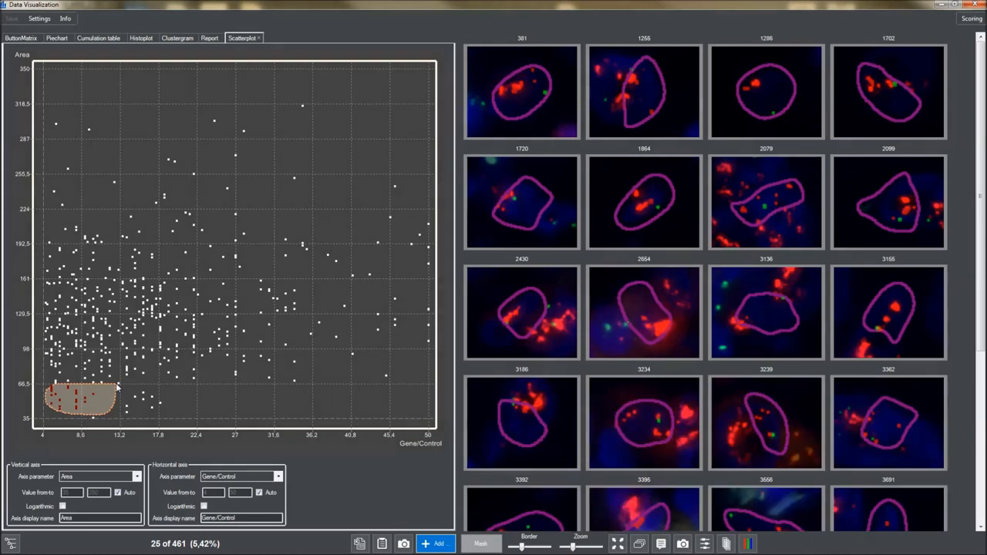
pyautogui.moveTo(381, 252)
pyautogui.mouseDown()
pyautogui.moveTo(370, 297)
pyautogui.moveTo(406, 283)
pyautogui.mouseUp()
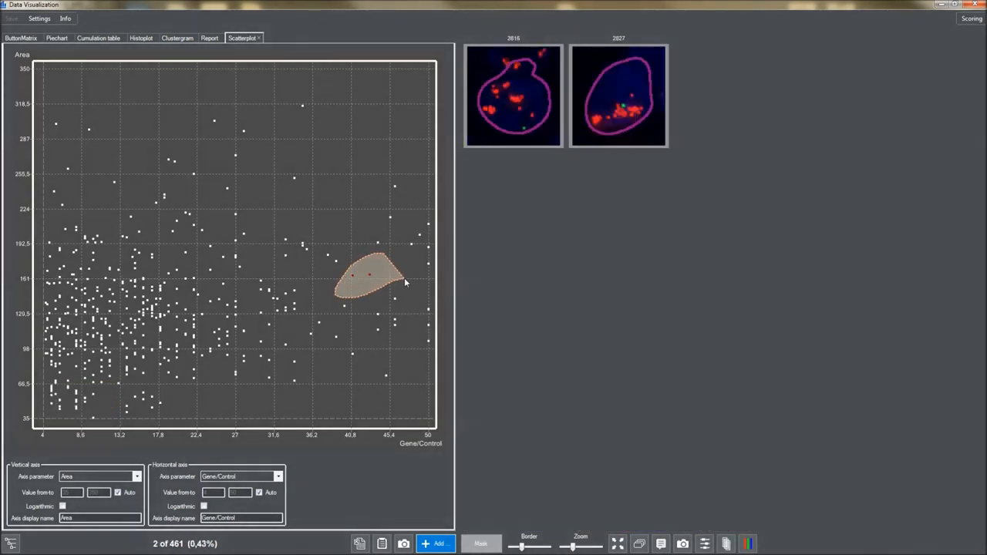
pyautogui.moveTo(70, 109)
pyautogui.mouseDown()
pyautogui.moveTo(50, 110)
pyautogui.moveTo(77, 183)
pyautogui.moveTo(122, 133)
pyautogui.mouseUp()
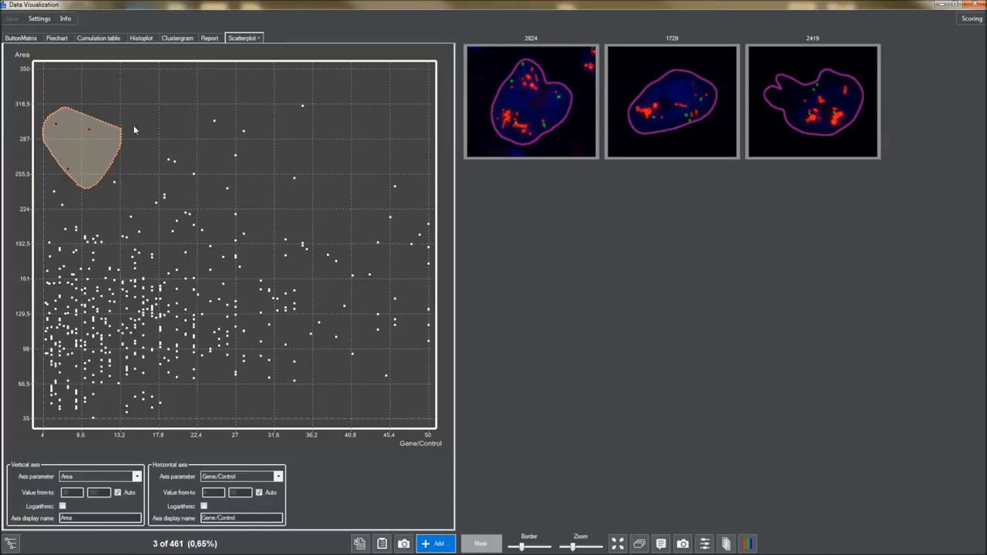
pyautogui.rightClick(524, 103)
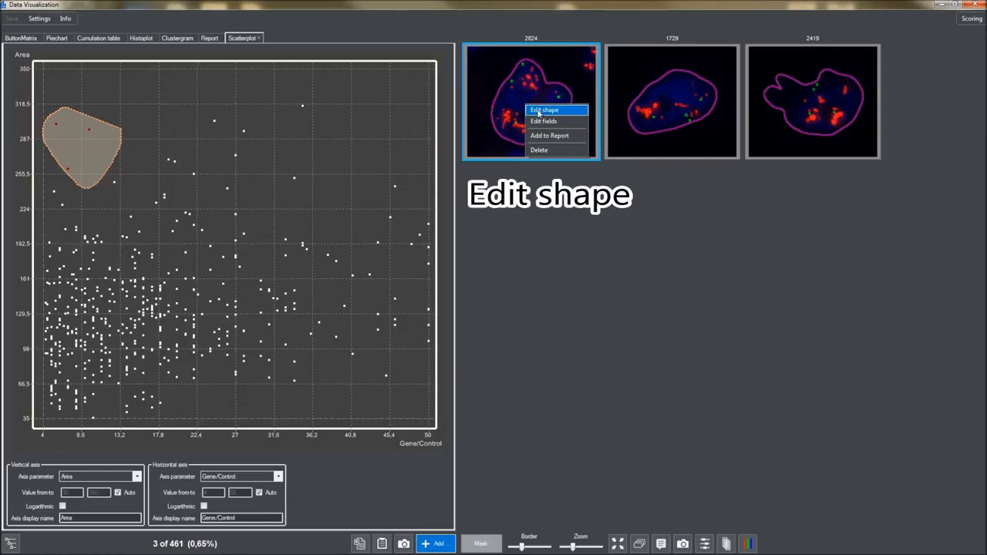
# In the shape editor, cut the first gated nucleus along the notch between its lobes
pyautogui.click(543, 111)
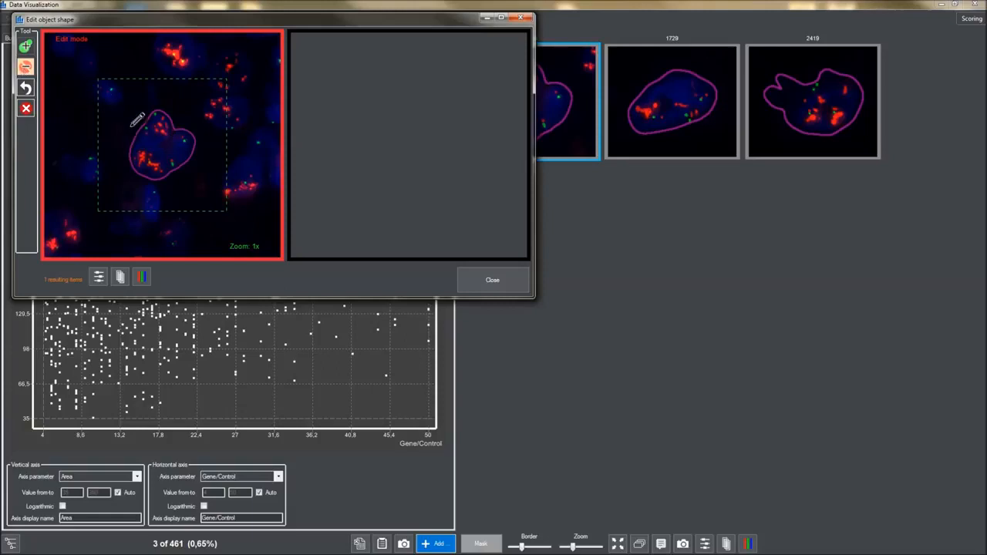
pyautogui.moveTo(126, 131)
pyautogui.mouseDown()
pyautogui.moveTo(162, 147)
pyautogui.moveTo(170, 189)
pyautogui.mouseUp()
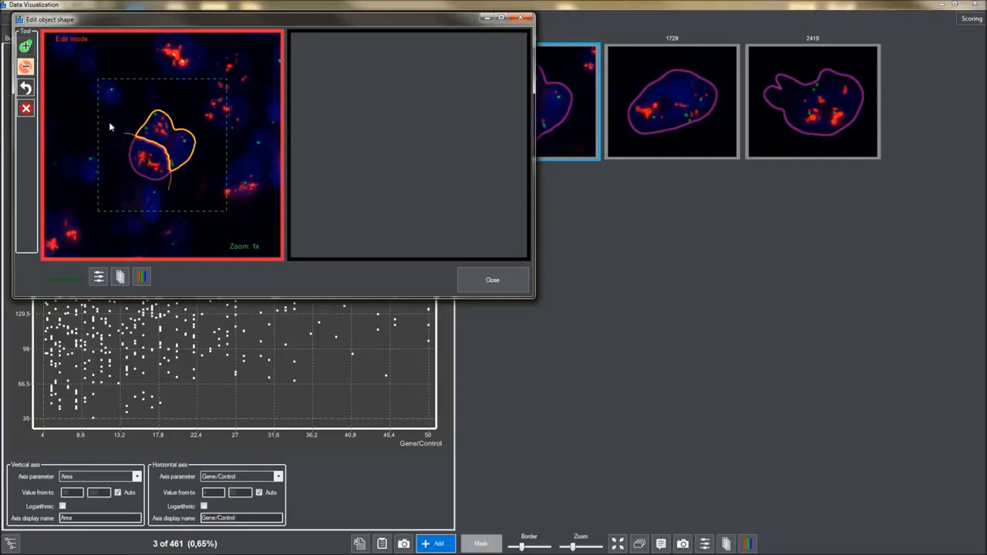
pyautogui.click(25, 68)
pyautogui.moveTo(171, 139)
pyautogui.mouseDown()
pyautogui.moveTo(171, 161)
pyautogui.moveTo(200, 179)
pyautogui.mouseUp()
pyautogui.rightClick(199, 179)
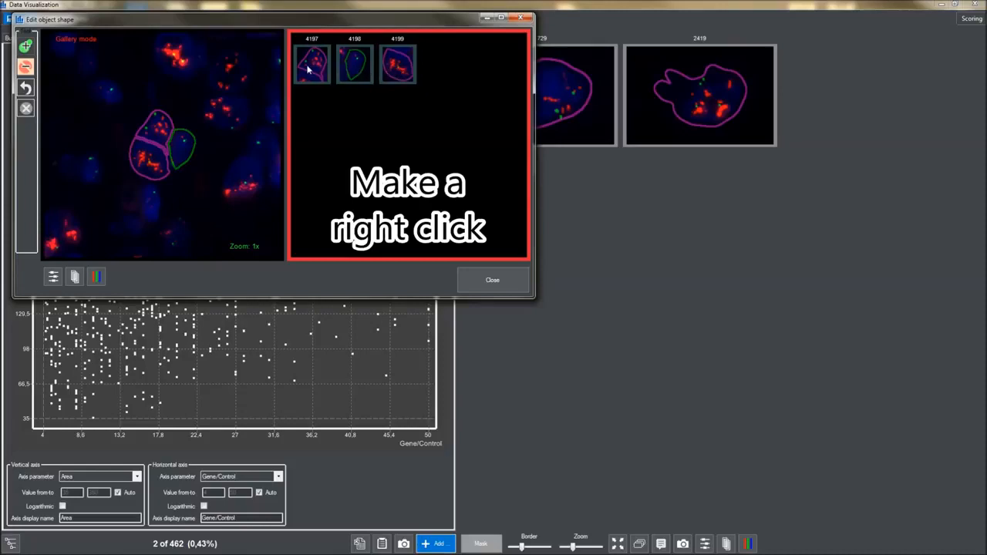
# Use Edit fields on cell 4199 to set its TRITC spot count to 25
pyautogui.rightClick(394, 71)
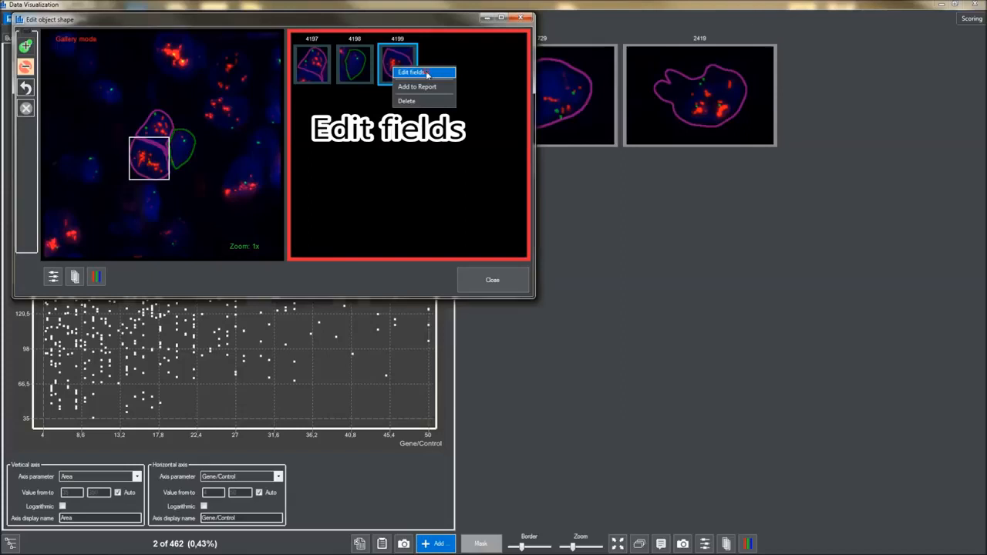
pyautogui.click(426, 74)
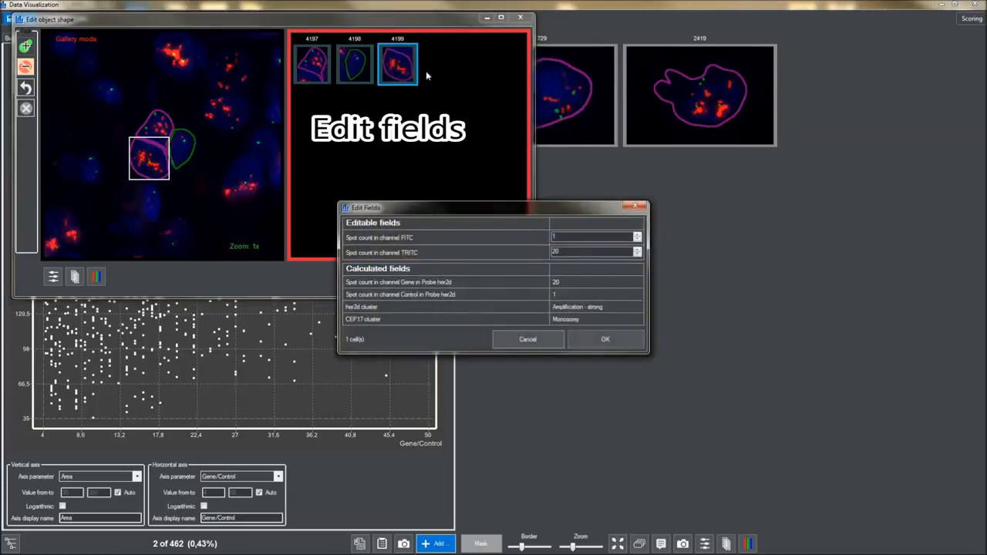
pyautogui.click(565, 249)
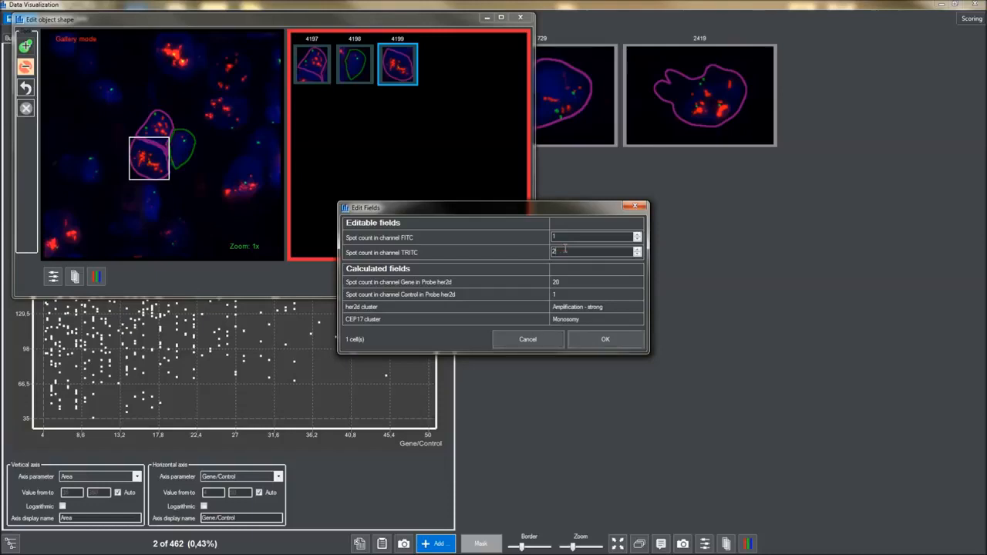
pyautogui.click(595, 345)
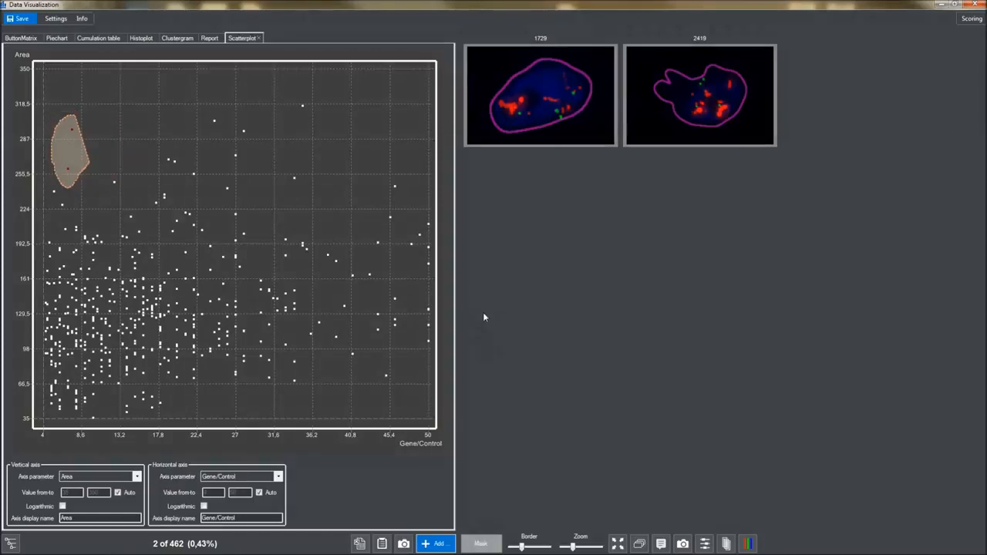
# Gate the nuclei around Gene/Control 31.6 and Area 130, and add a table of the gated cells
pyautogui.moveTo(260, 271)
pyautogui.mouseDown()
pyautogui.moveTo(252, 273)
pyautogui.moveTo(255, 344)
pyautogui.moveTo(298, 339)
pyautogui.moveTo(311, 313)
pyautogui.moveTo(305, 286)
pyautogui.mouseUp()
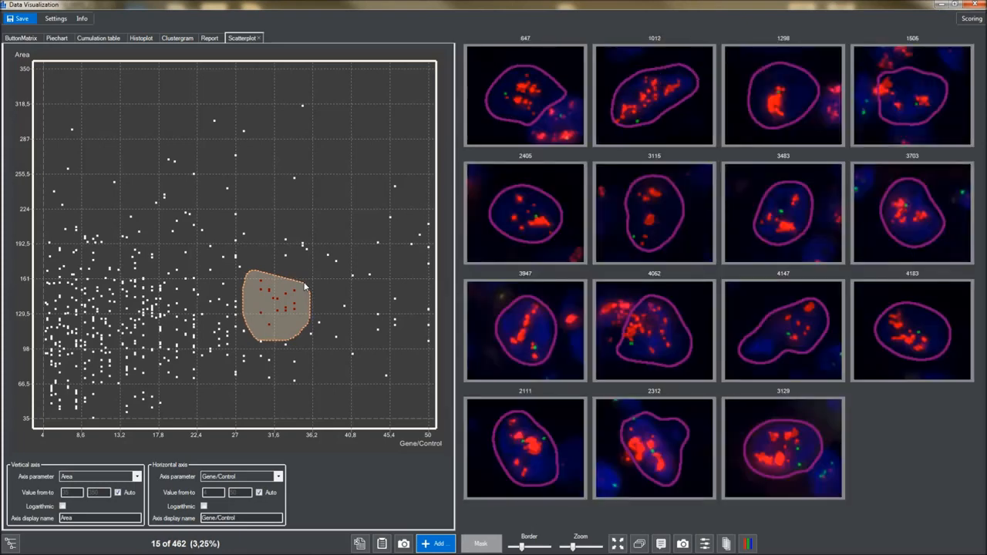
pyautogui.click(434, 543)
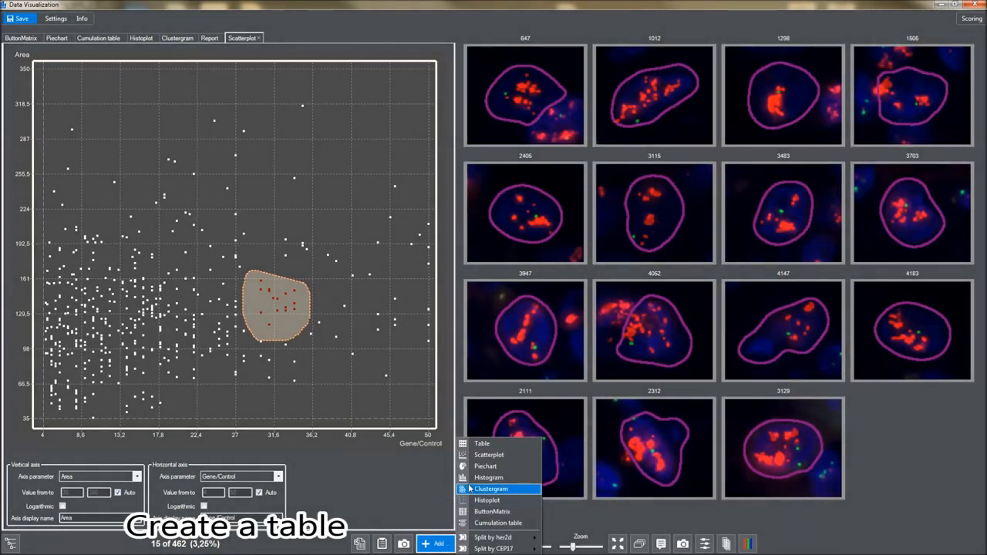
pyautogui.click(481, 445)
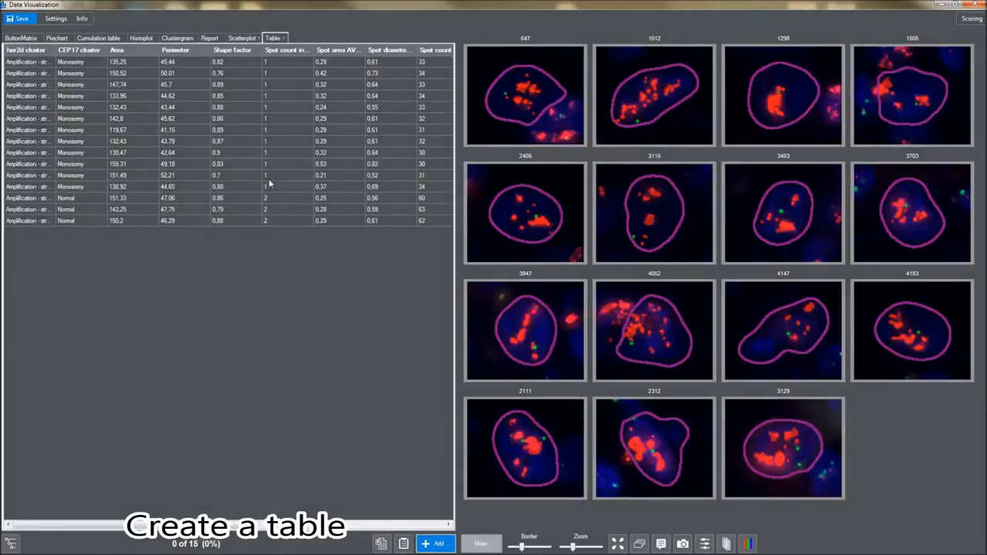
# Select the table rows with Area 119.67 and 132.43, then select the thumbnails of nuclei 3483 and 3703
pyautogui.click(77, 65)
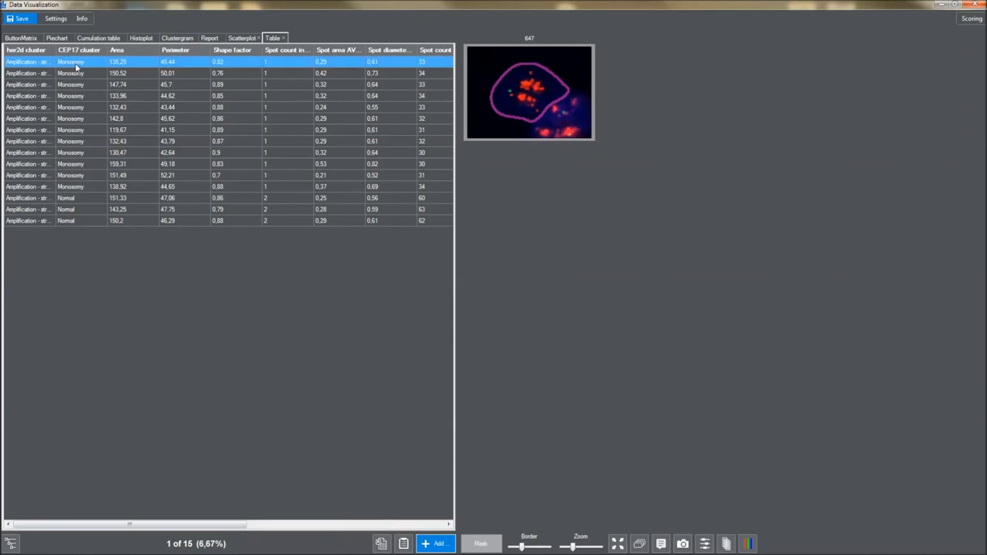
pyautogui.click(76, 84)
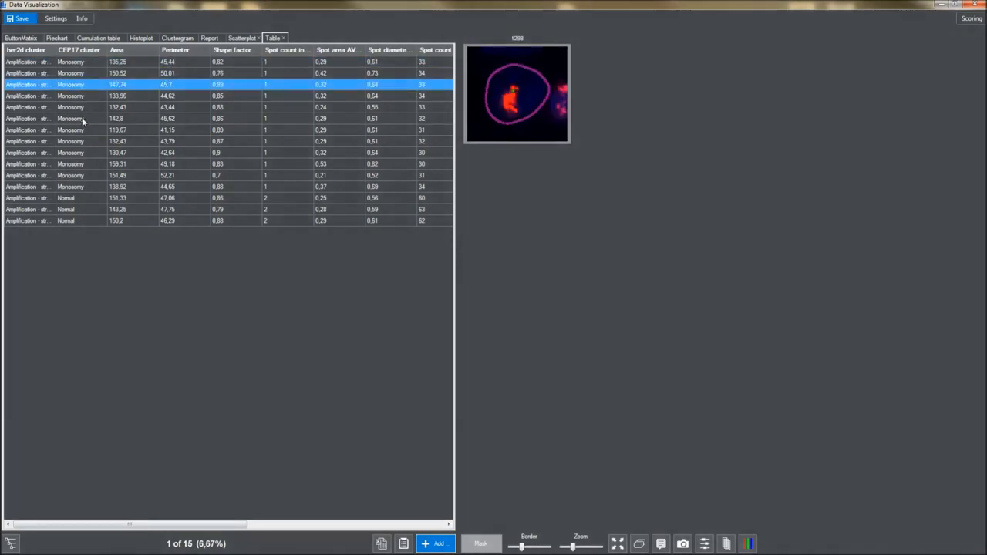
pyautogui.click(82, 120)
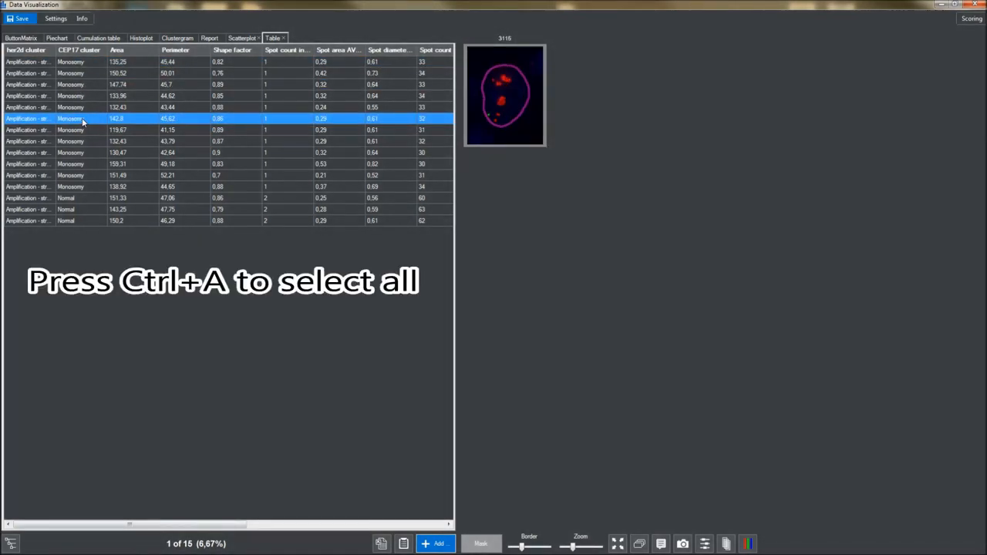
pyautogui.hotkey('ctrl', 'a')
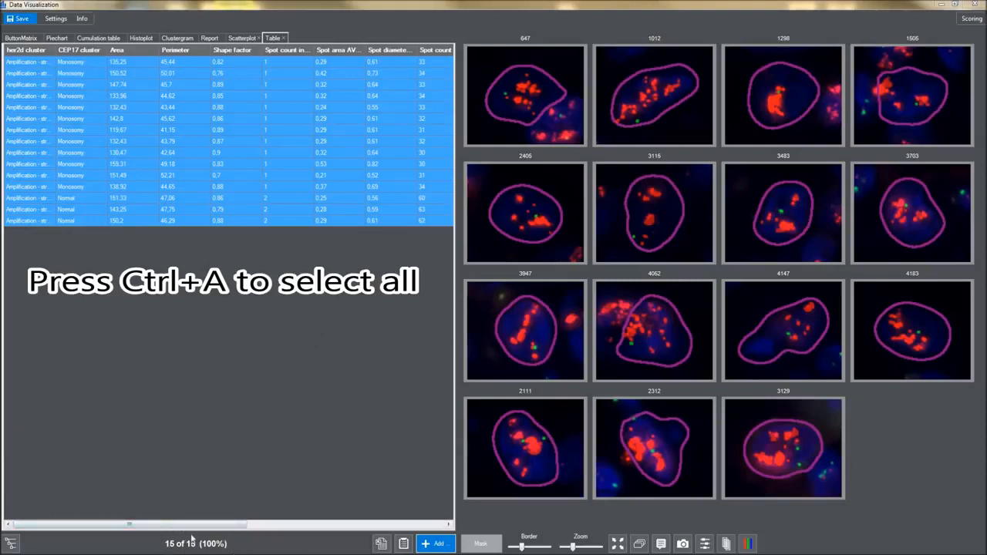
pyautogui.click(77, 120)
pyautogui.click(82, 131)
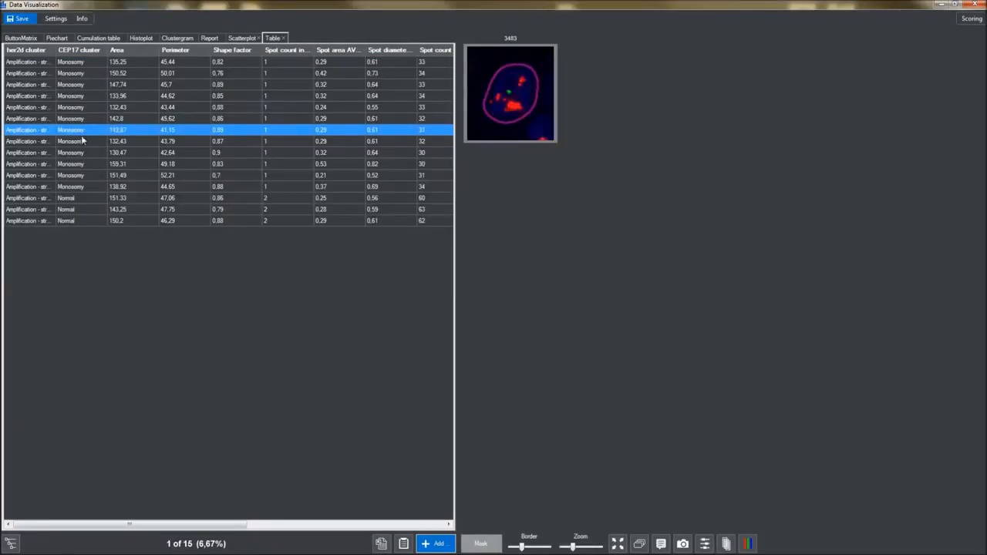
pyautogui.keyDown('ctrl'); pyautogui.click(83, 142); pyautogui.keyUp('ctrl')
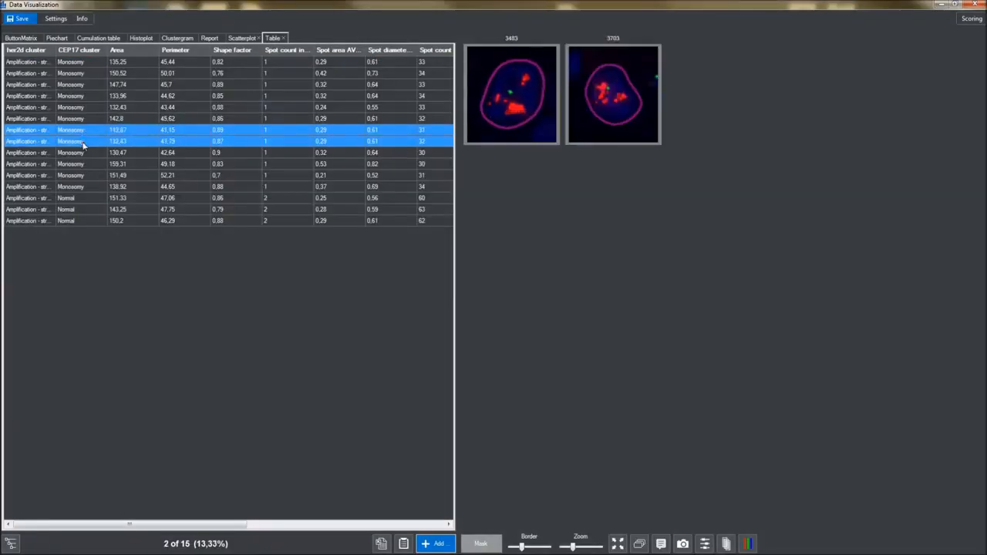
pyautogui.click(494, 107)
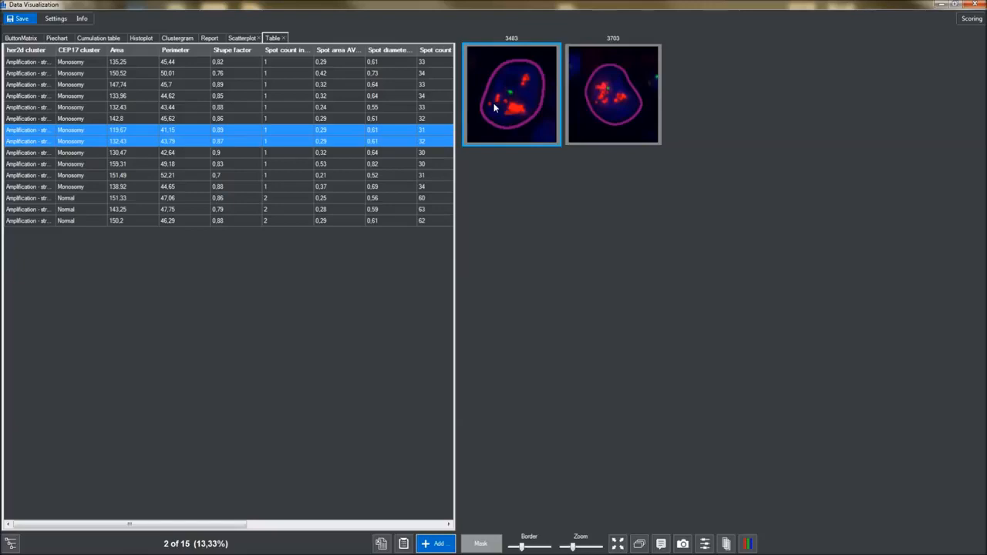
pyautogui.keyDown('ctrl'); pyautogui.click(593, 101); pyautogui.keyUp('ctrl')
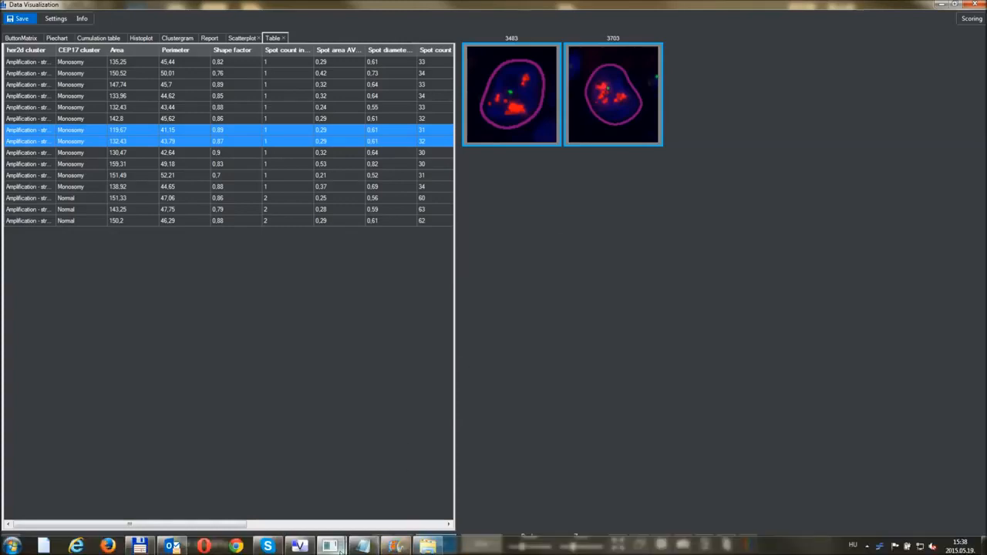
# View nuclei 3483 and 3703 boxed on the slide image, then return to Data Visualization
pyautogui.moveTo(331, 545)
pyautogui.click(317, 510)
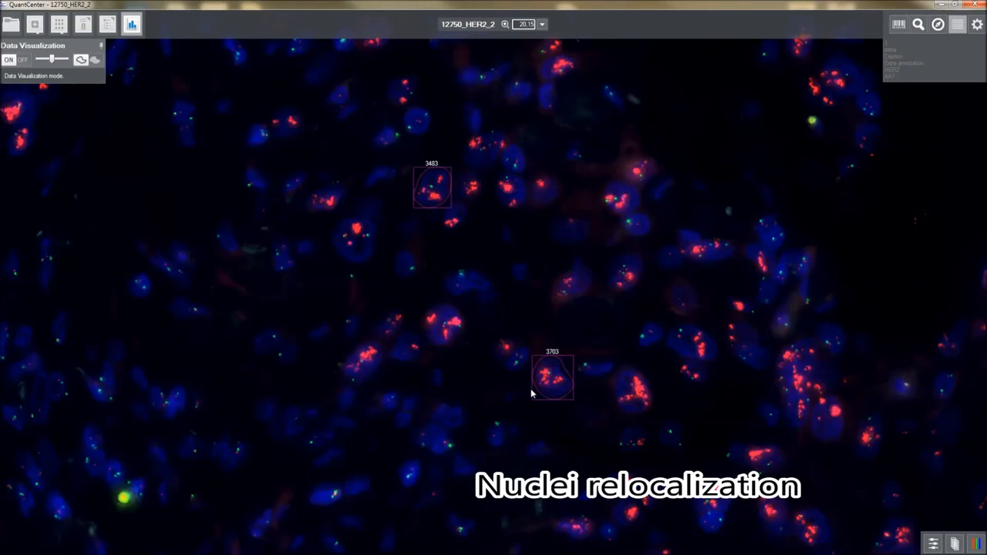
pyautogui.hotkey('alt', 'Tab')
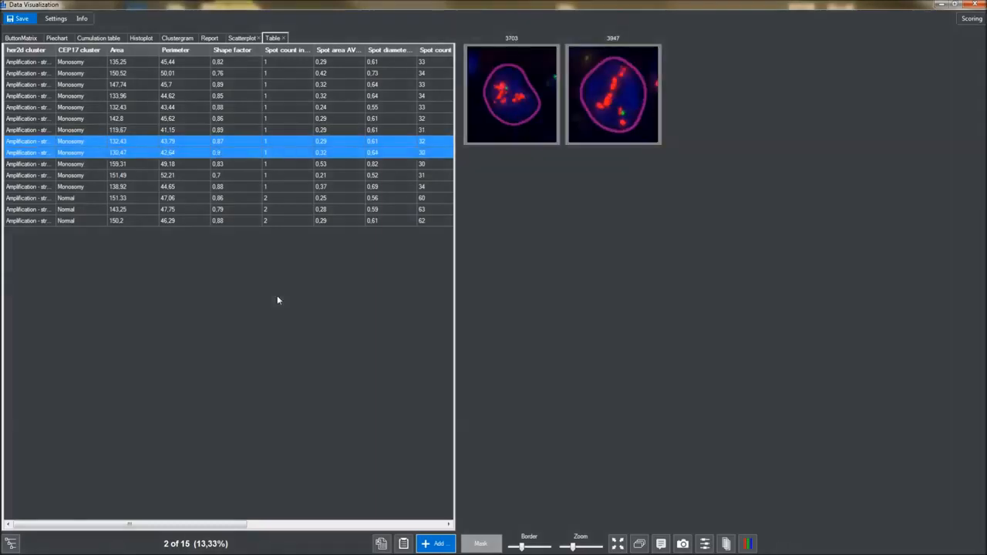
pyautogui.click(11, 543)
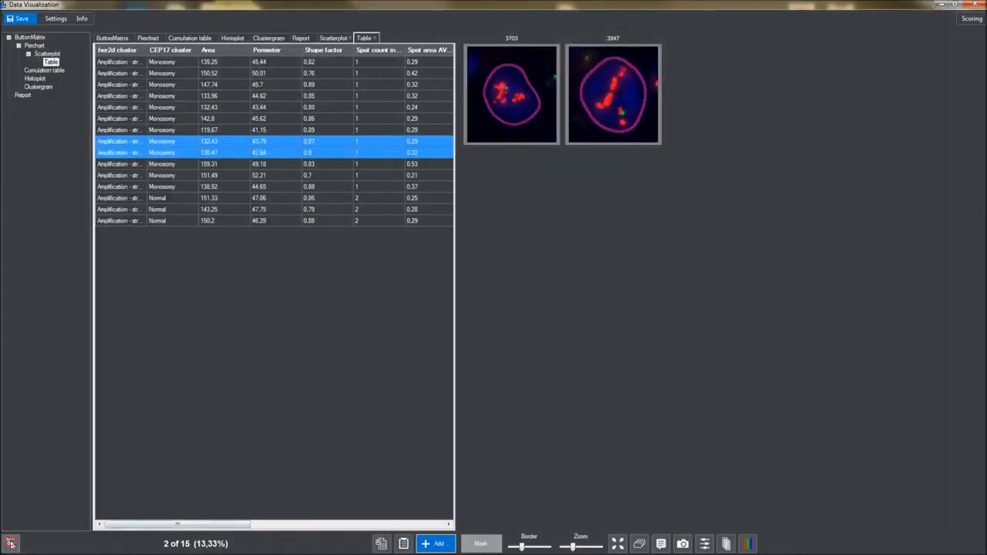
pyautogui.click(10, 38)
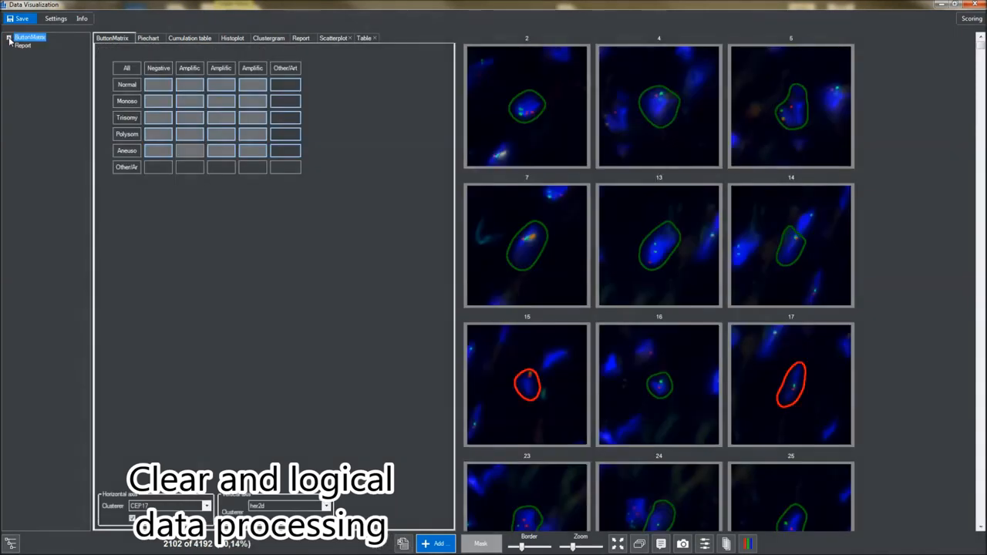
pyautogui.click(9, 37)
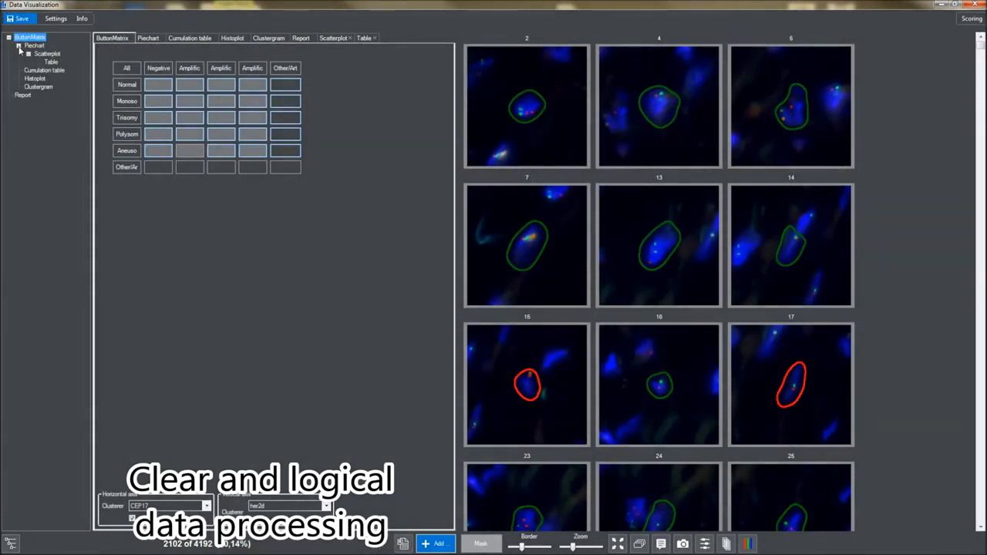
pyautogui.click(28, 48)
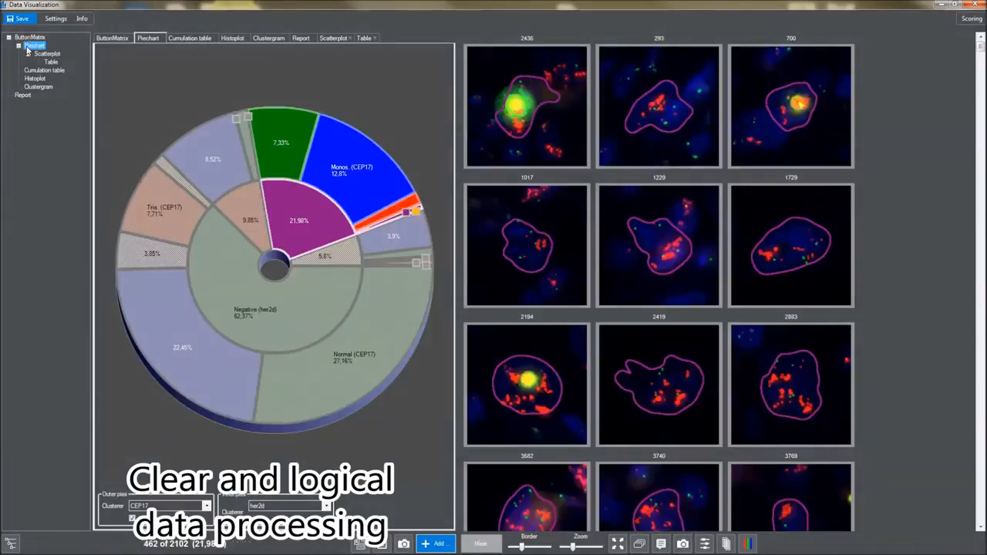
pyautogui.click(19, 47)
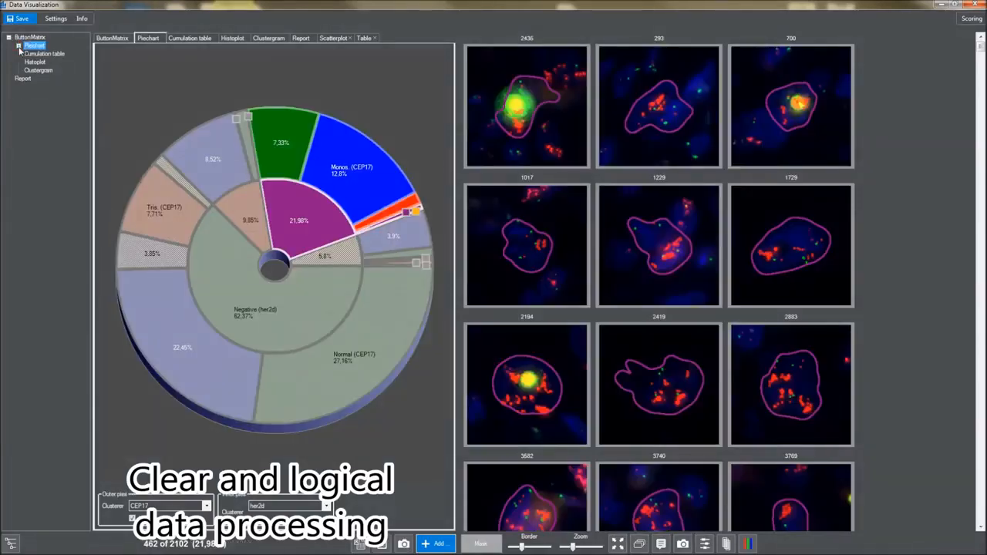
pyautogui.click(18, 47)
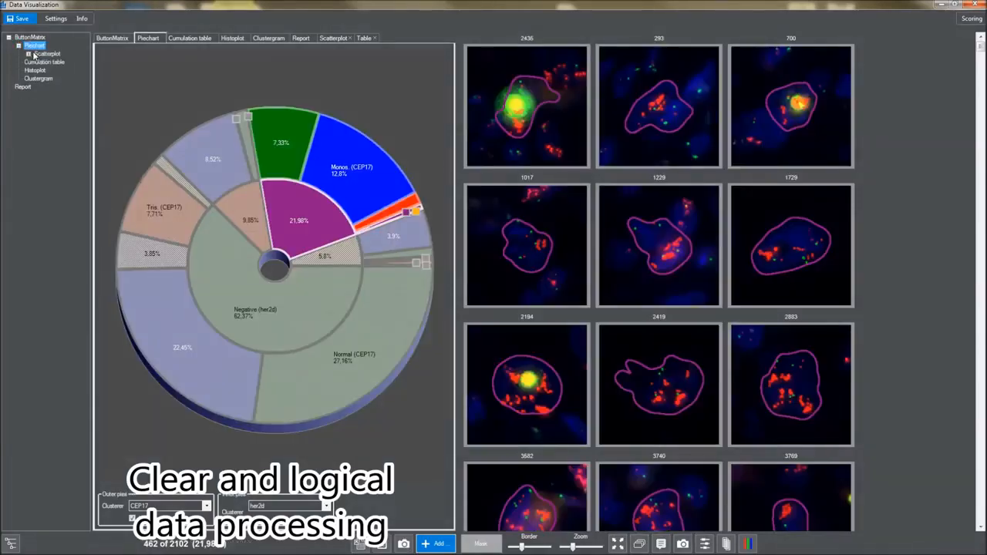
pyautogui.click(35, 54)
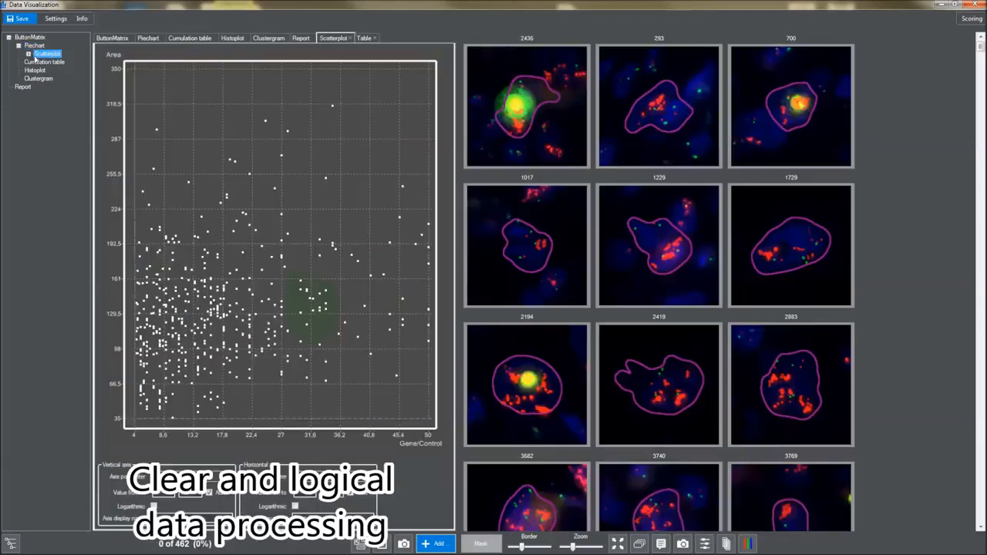
pyautogui.click(29, 54)
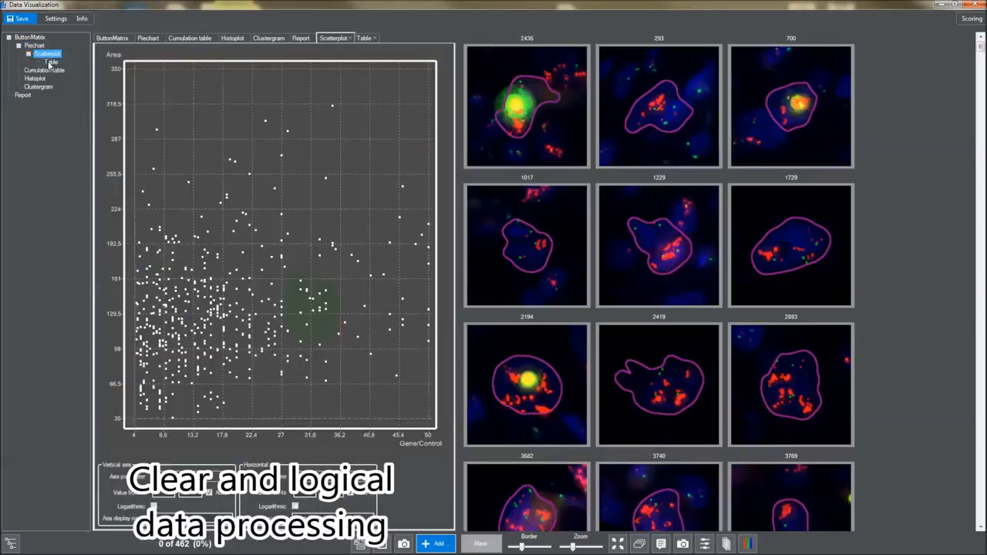
pyautogui.click(50, 61)
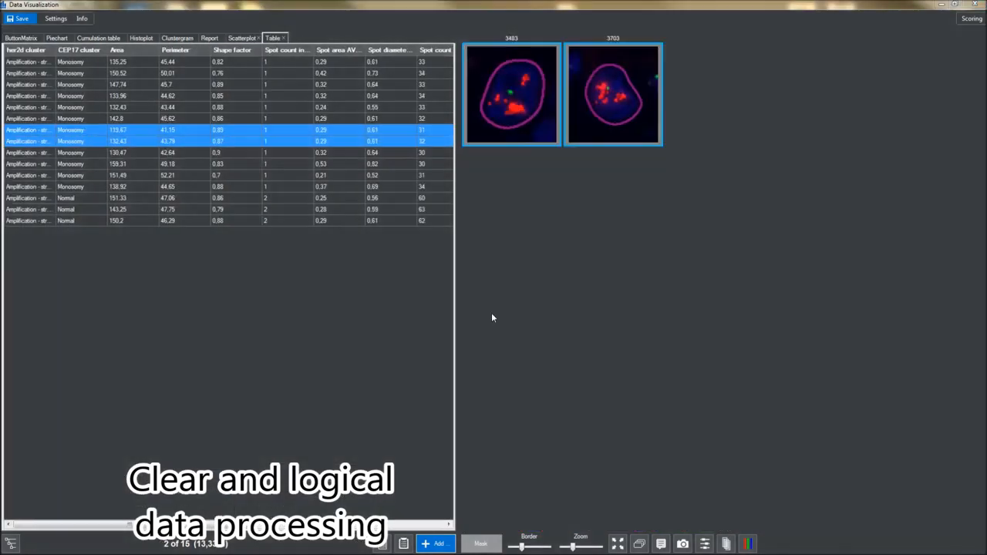
# Add nucleus images 3483 and 3703 to the report and generate the measurement report preview
pyautogui.rightClick(527, 120)
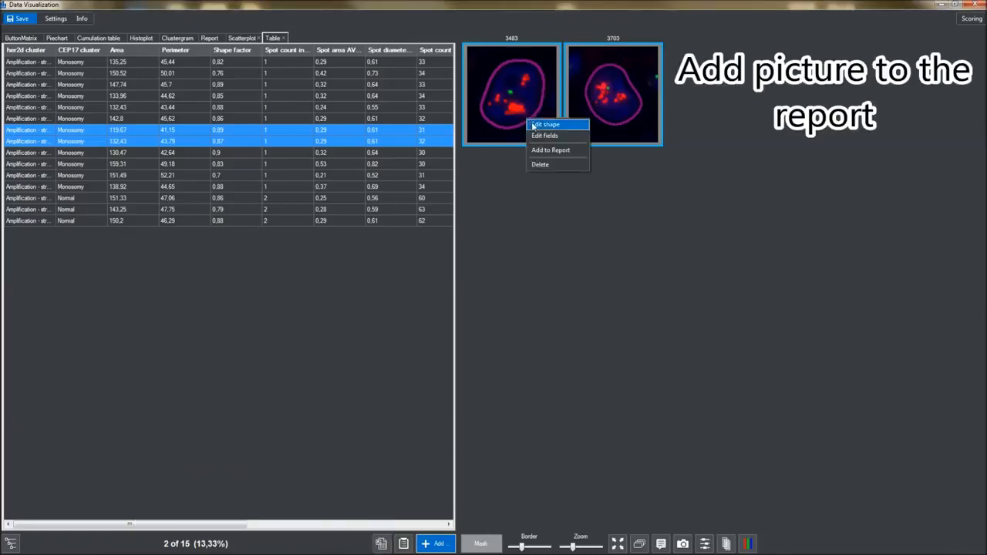
pyautogui.click(545, 151)
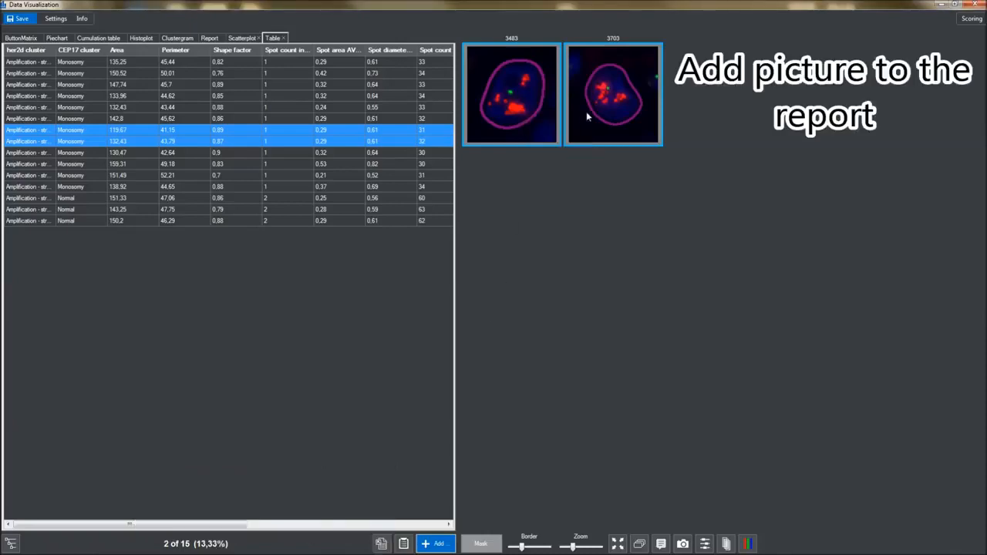
pyautogui.rightClick(586, 114)
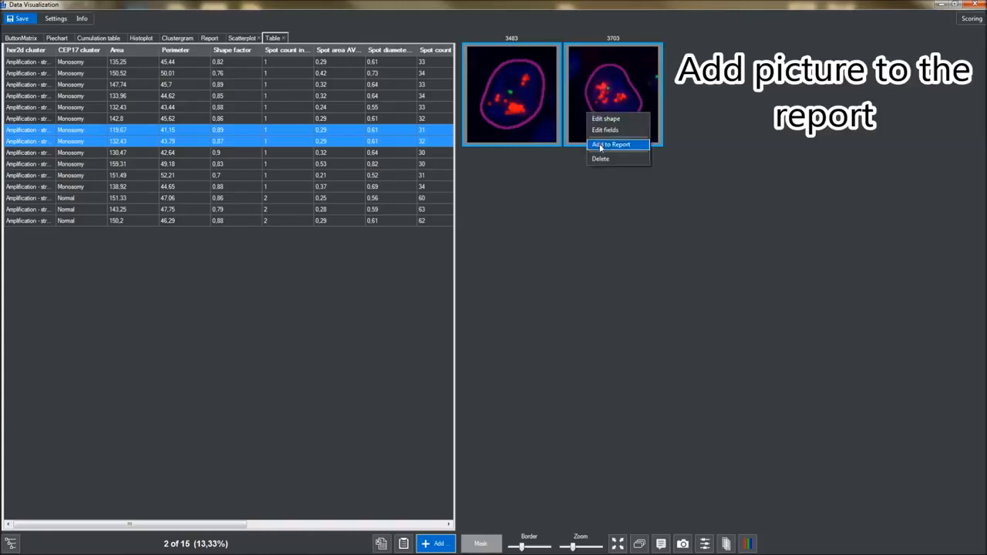
pyautogui.click(600, 145)
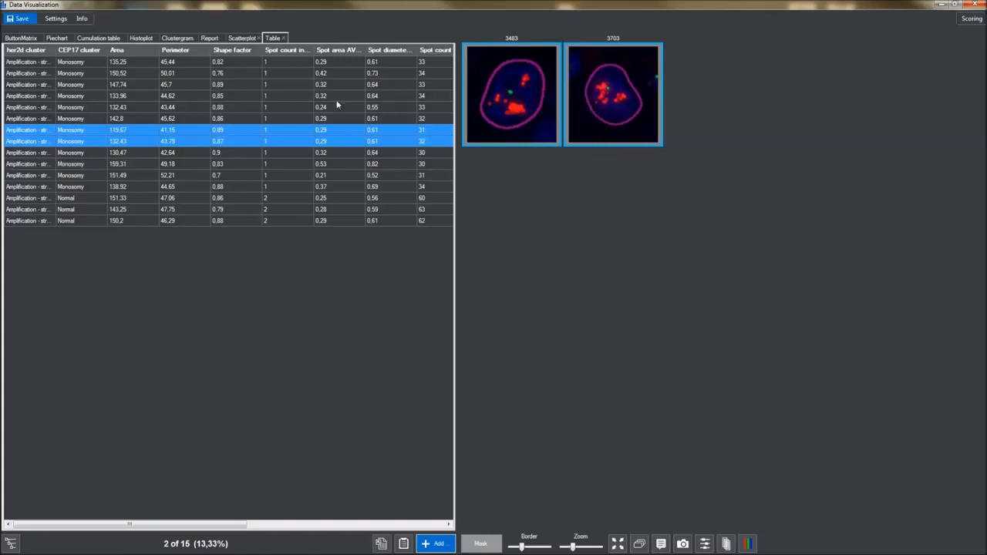
pyautogui.click(215, 37)
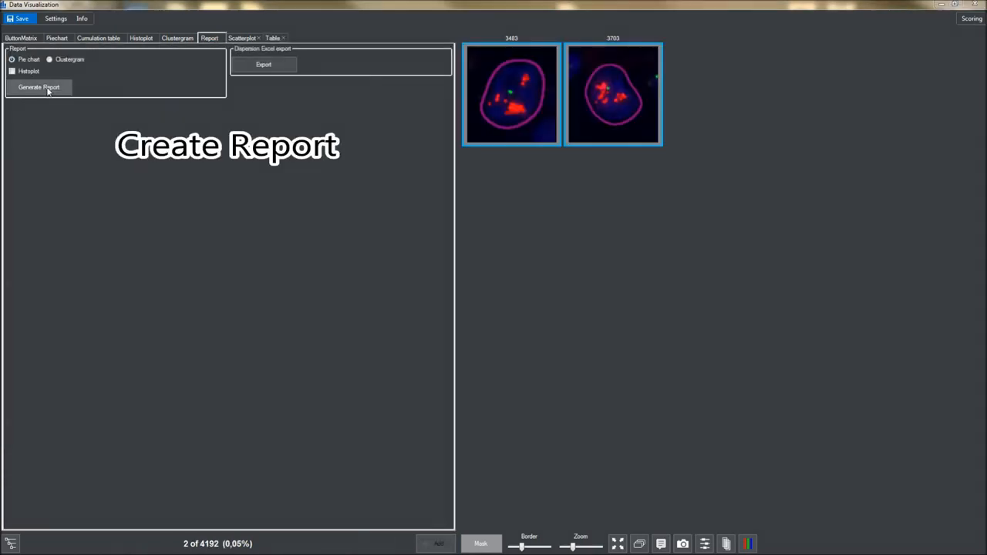
pyautogui.click(40, 87)
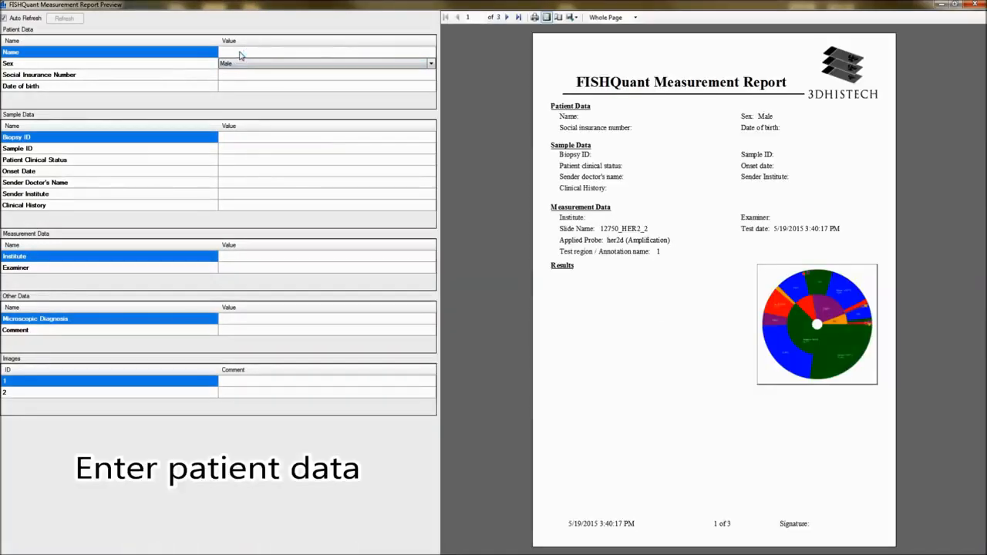
# Enter the patient's name and social insurance number in the report, then show page 2's results table
pyautogui.click(240, 55)
pyautogui.click(240, 56)
pyautogui.write('John Doe')
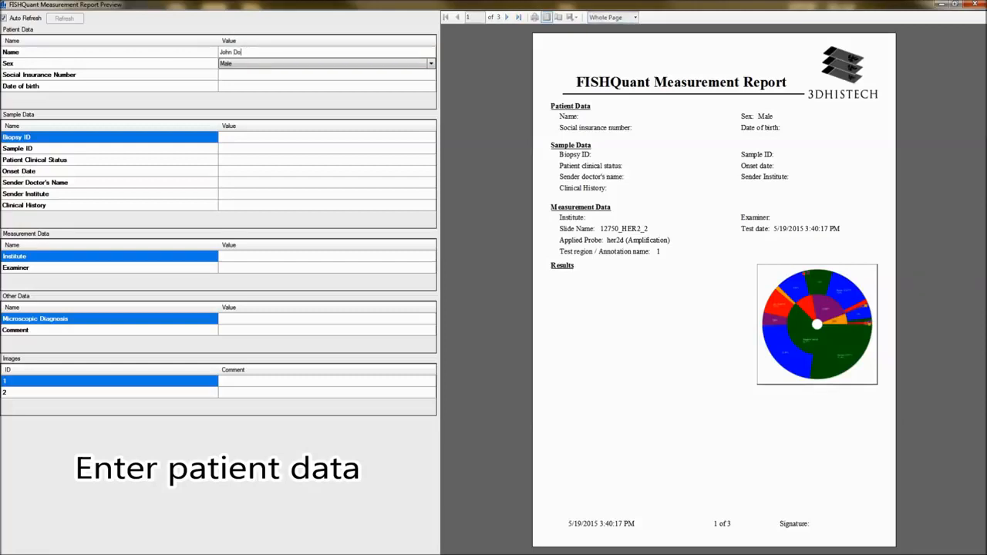
pyautogui.click(237, 75)
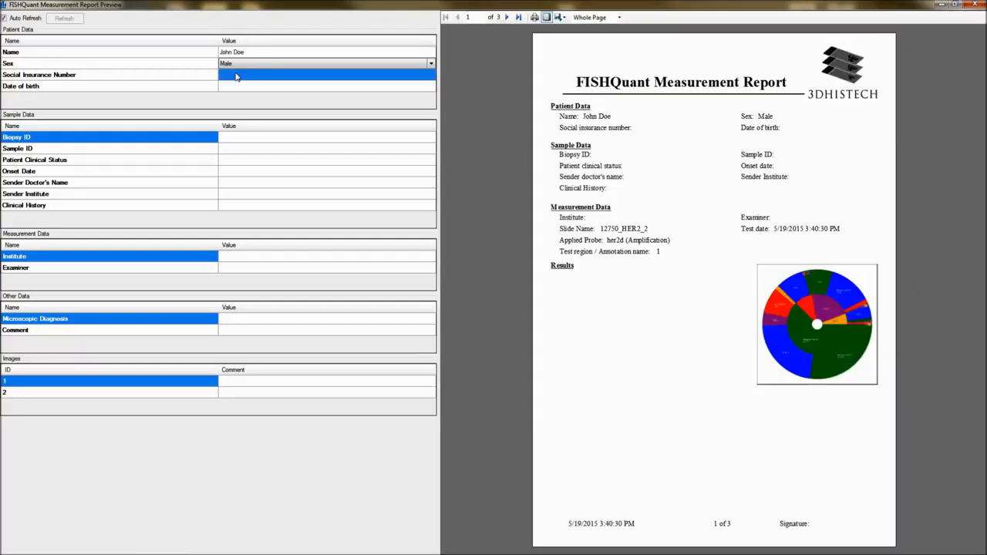
pyautogui.write('01258936')
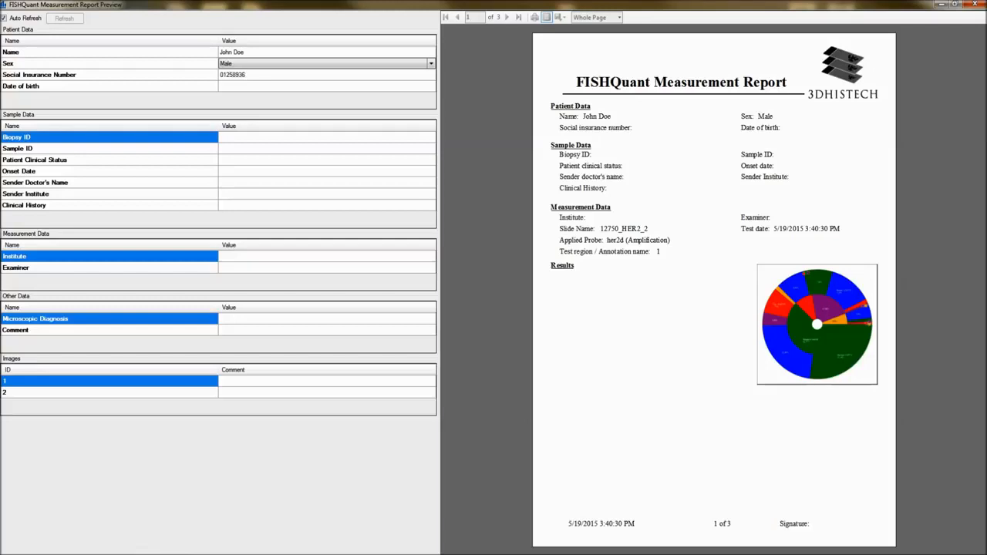
pyautogui.press('Return')
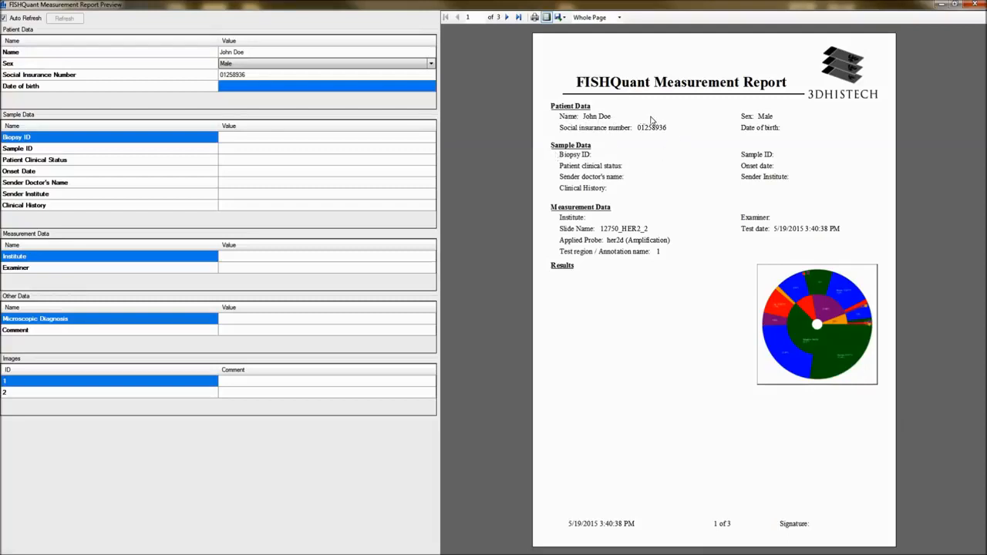
pyautogui.click(507, 17)
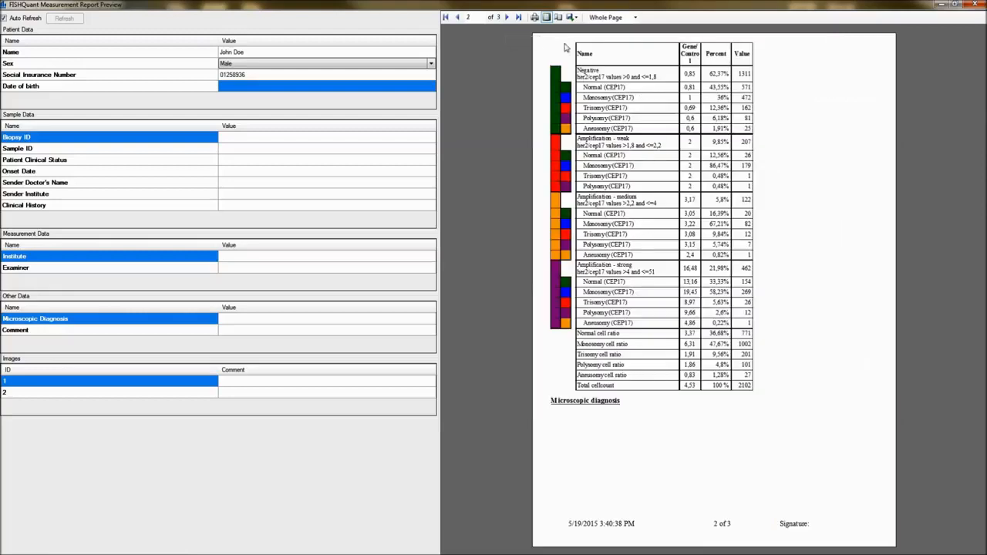
# Move to report page 3 with the nucleus images and open the export format list
pyautogui.click(507, 17)
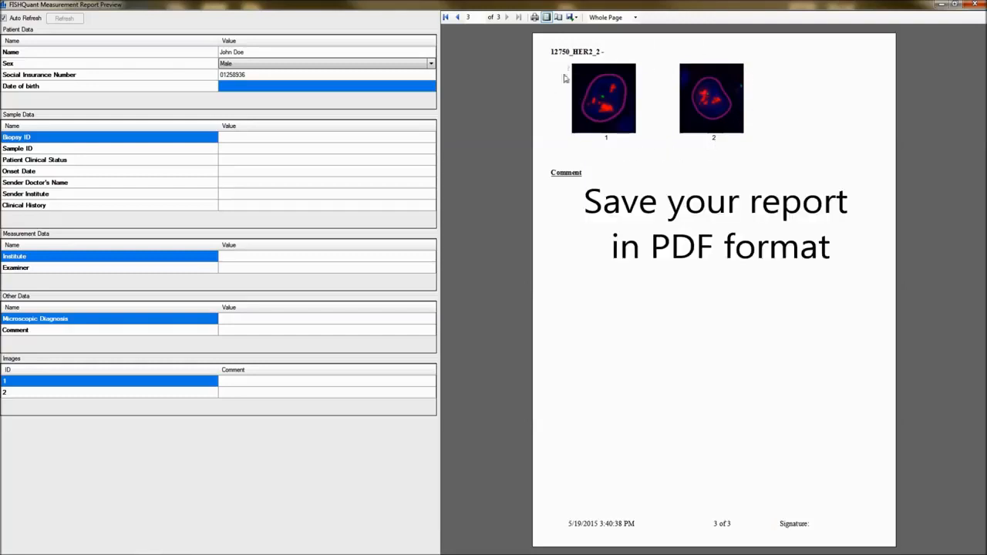
pyautogui.click(575, 17)
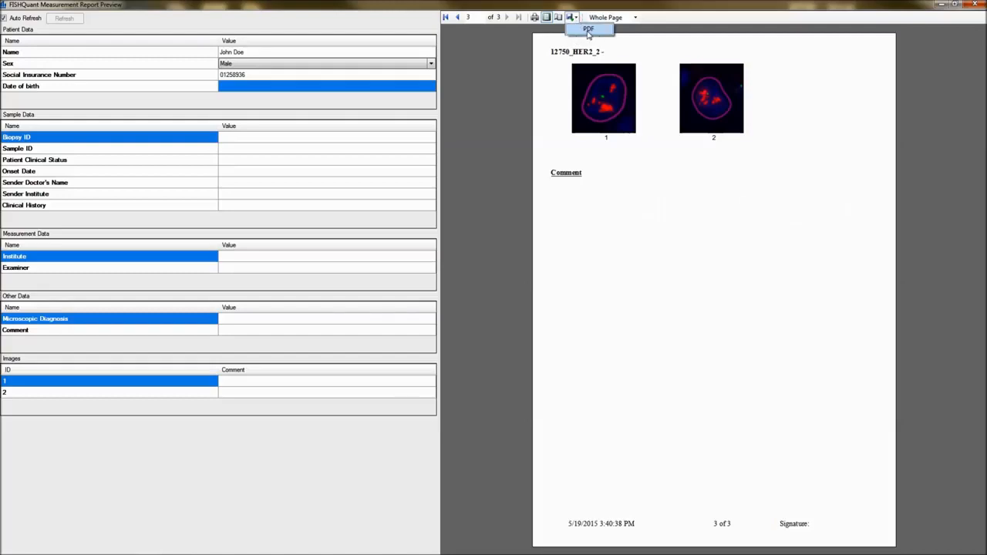